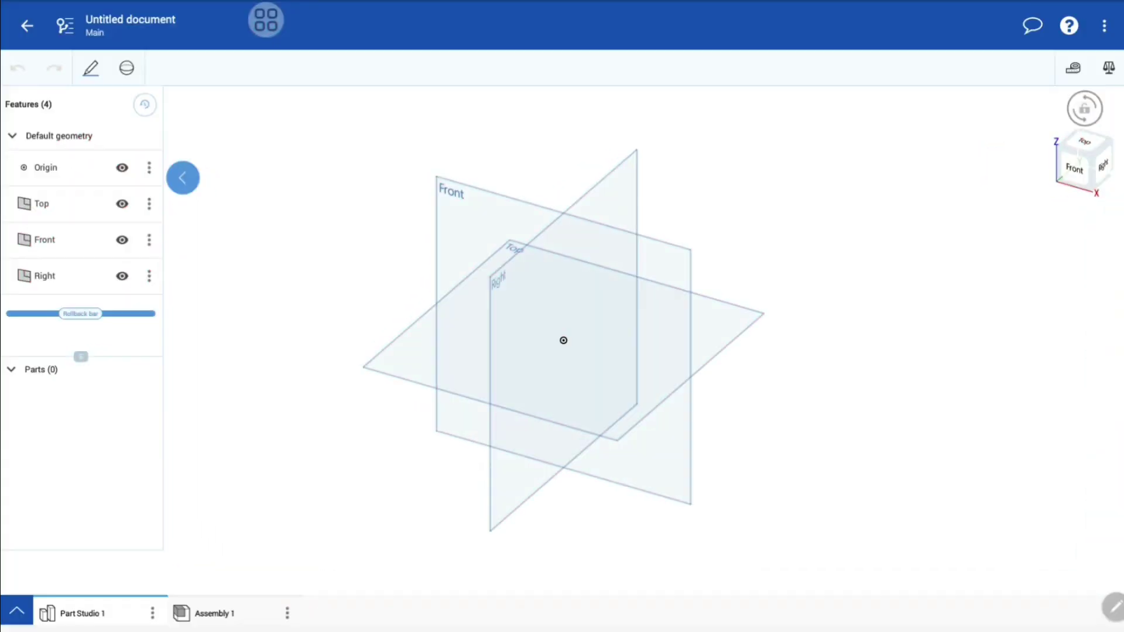
- Change the document's length unit from Inch to Millimeter and save the units
click(1103, 27)
click(1092, 79)
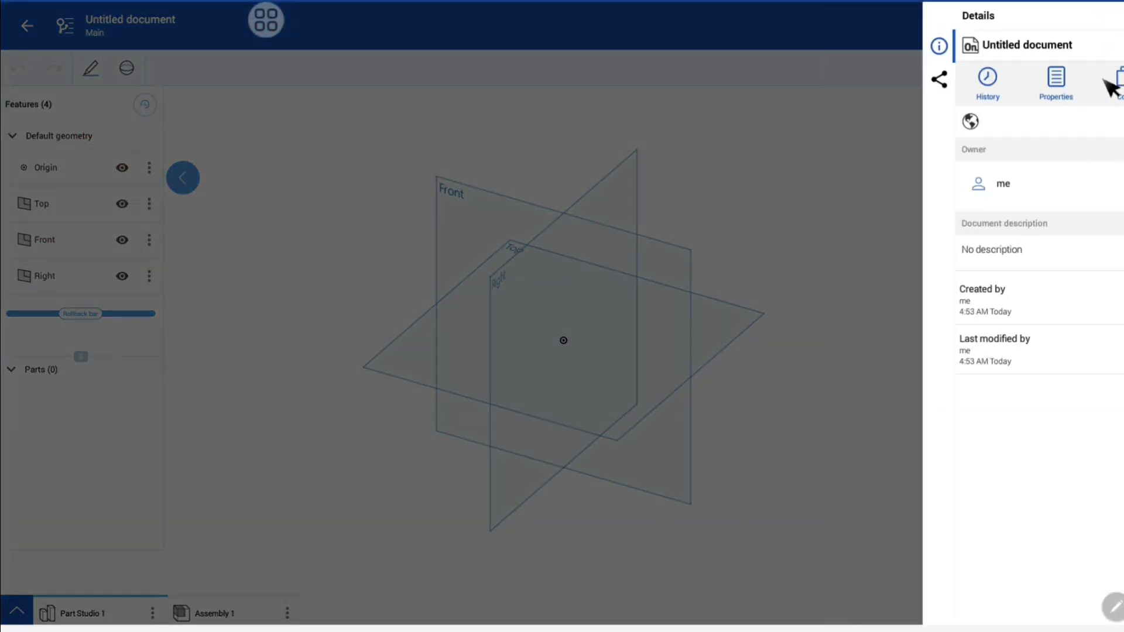
click(787, 274)
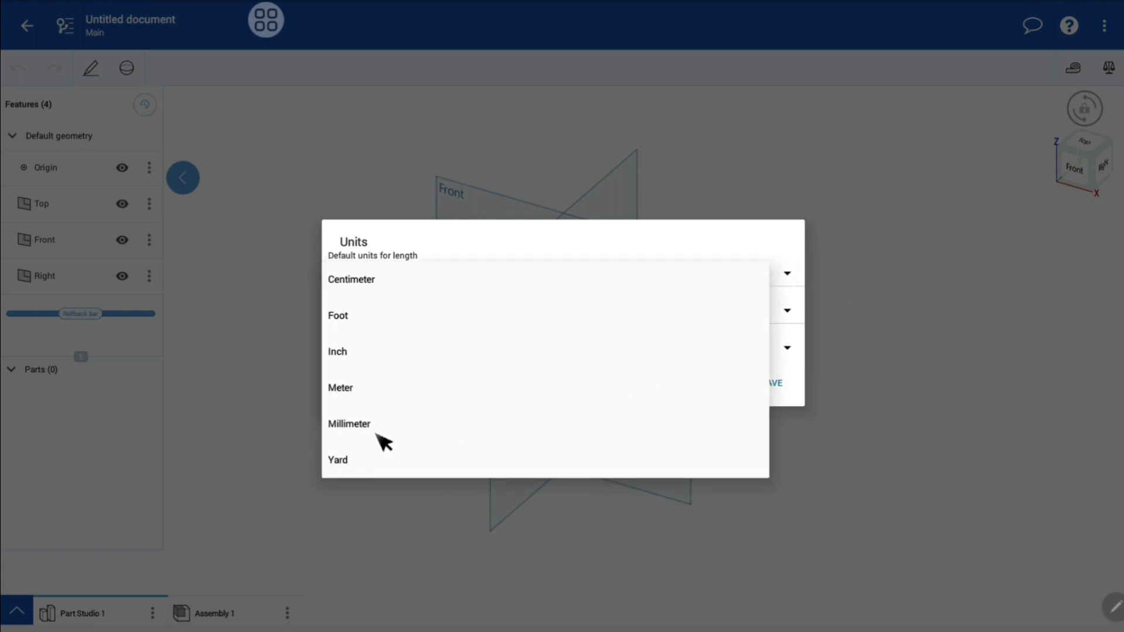
click(430, 436)
click(772, 383)
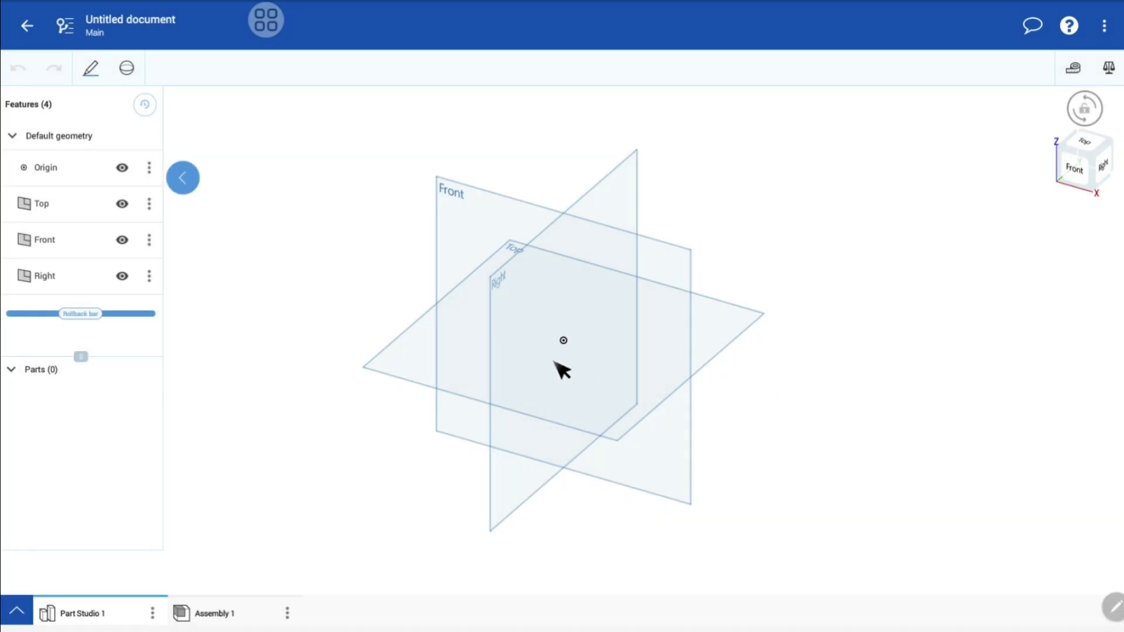
- Hide the Right, Front and Top default planes
click(122, 275)
click(123, 239)
click(122, 203)
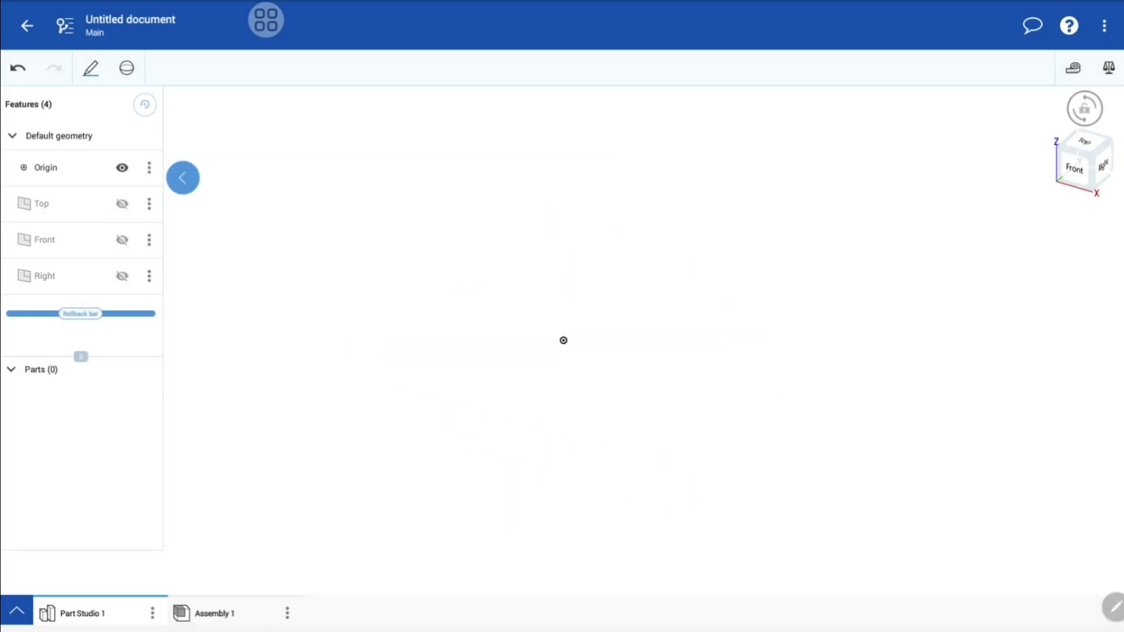
- Face the Front plane head-on and start a sketch on it with the Line tool
click(44, 239)
click(1083, 169)
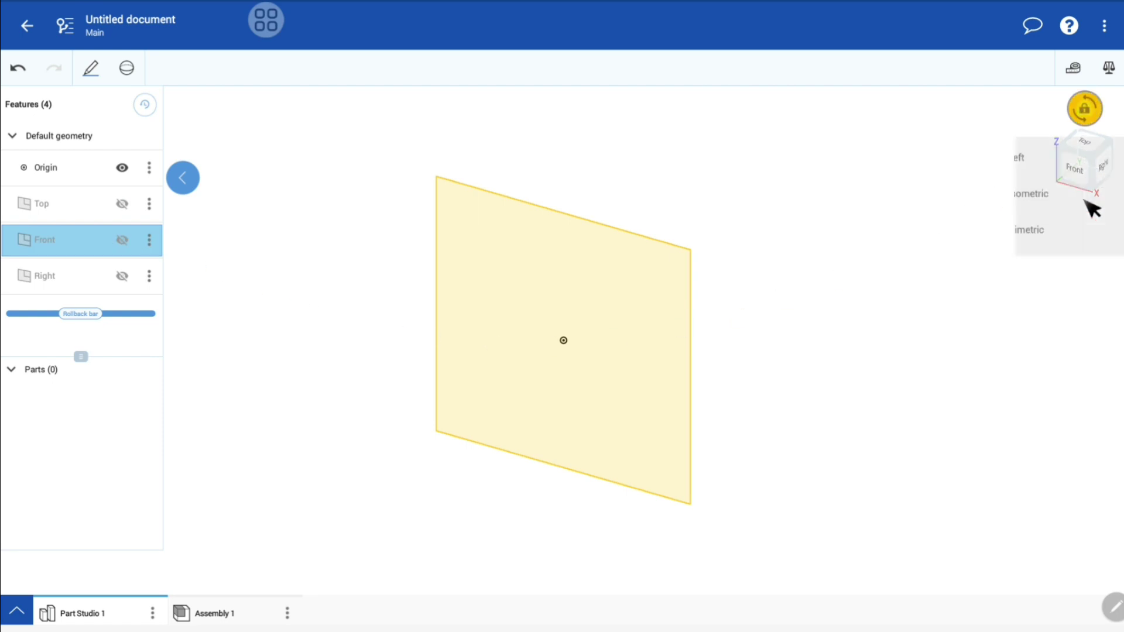
click(1014, 257)
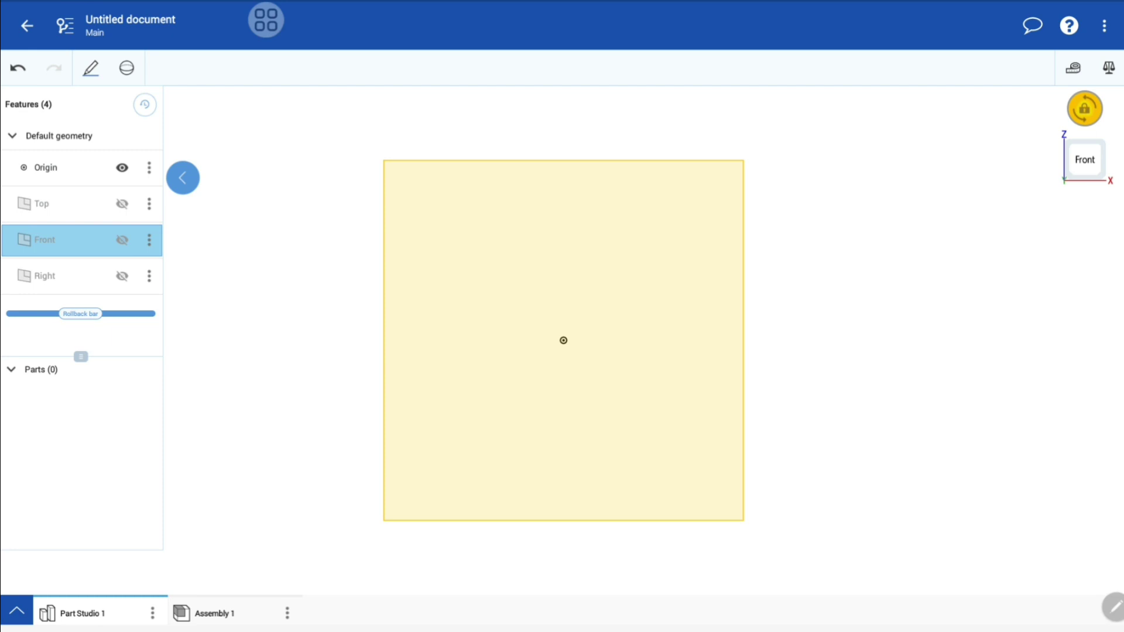
click(99, 69)
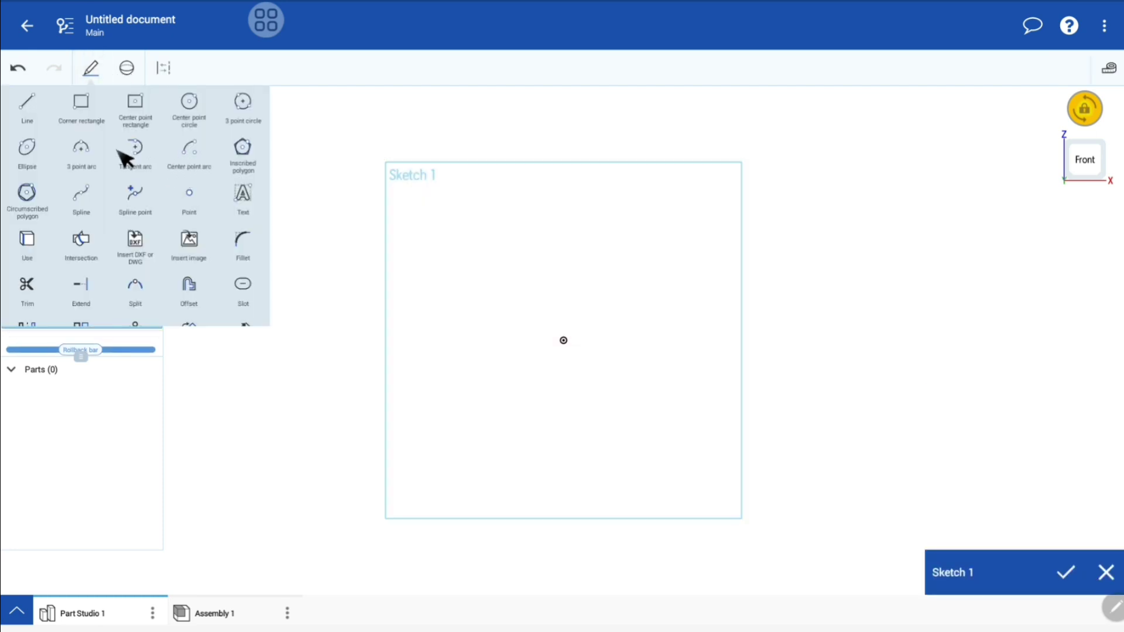
click(32, 114)
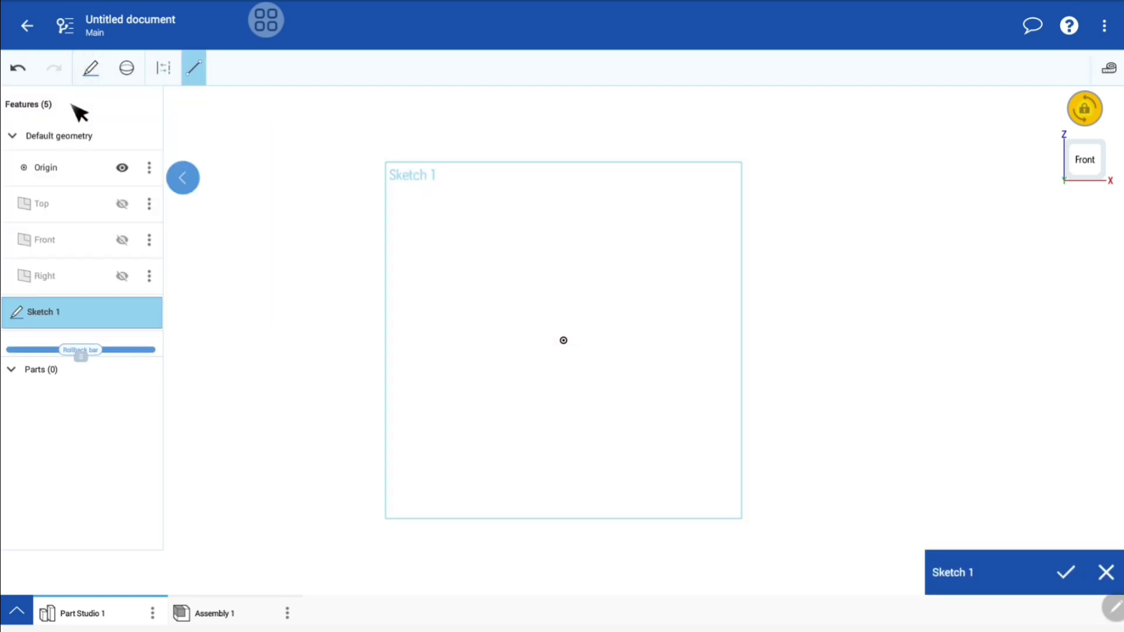
- Draw a vertical construction axis up from the origin
click(169, 69)
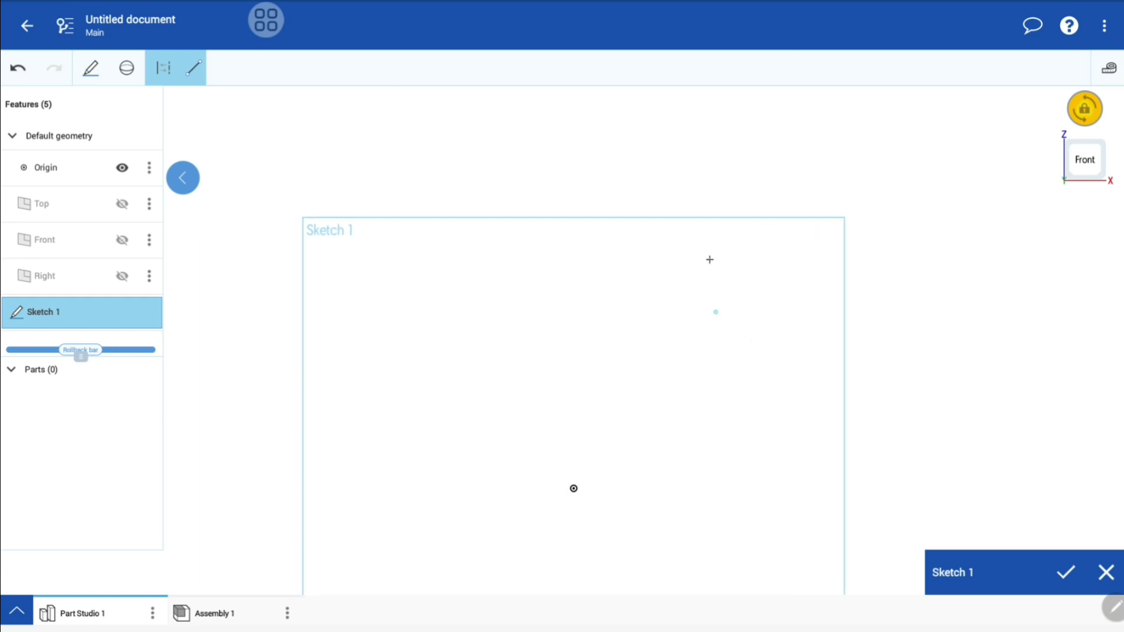
click(573, 488)
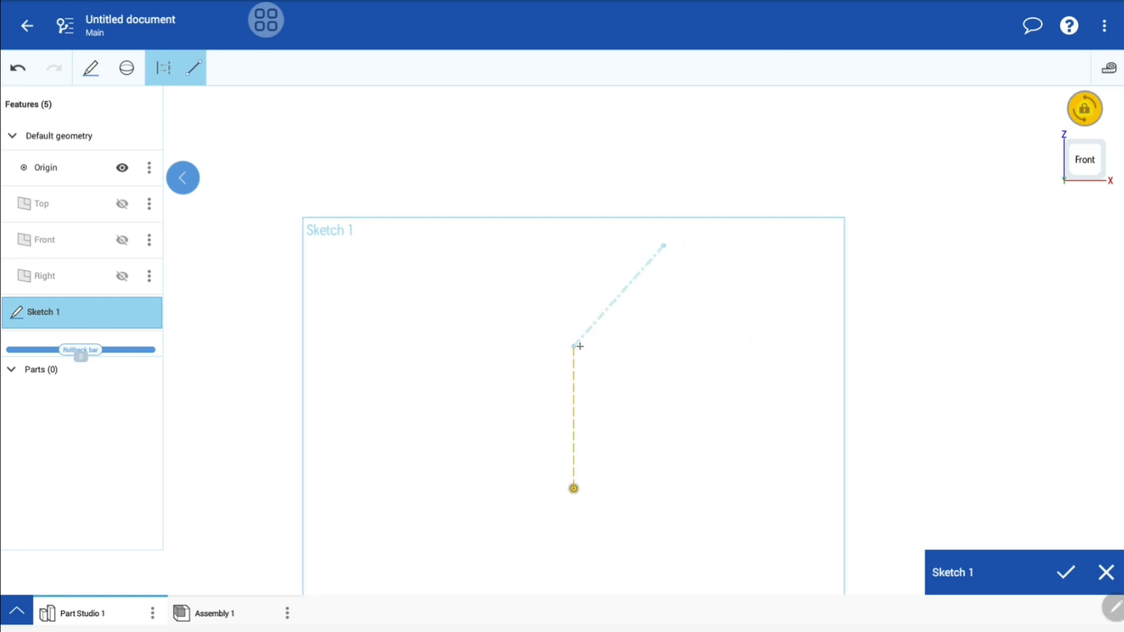
click(574, 246)
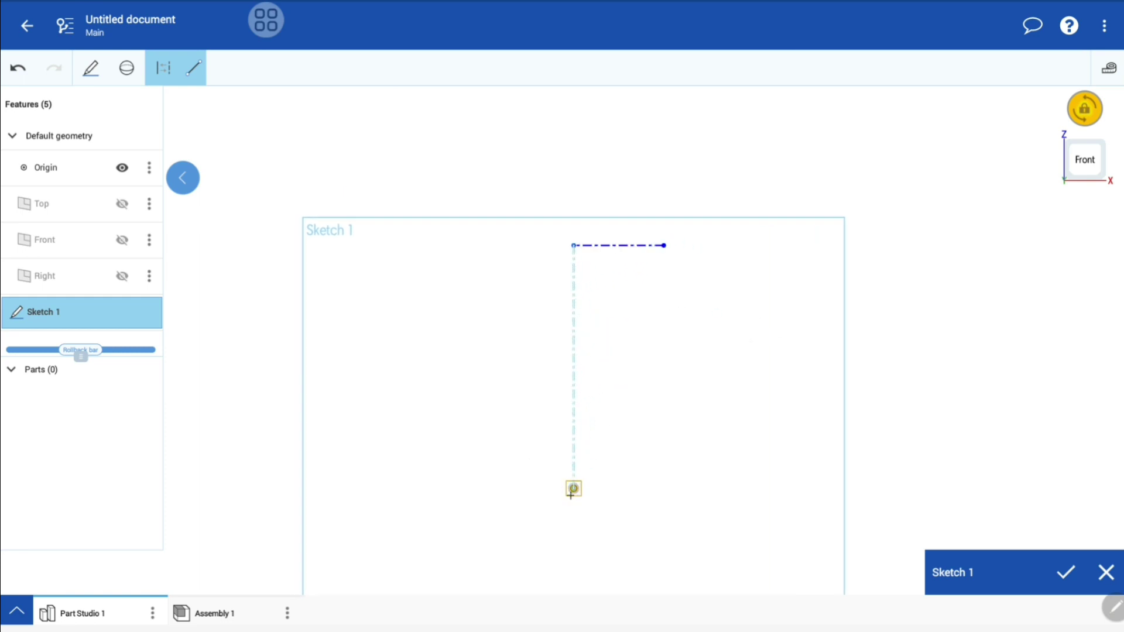
- Draw the solid profile: a flat base right of the origin and a slanted wall
click(573, 488)
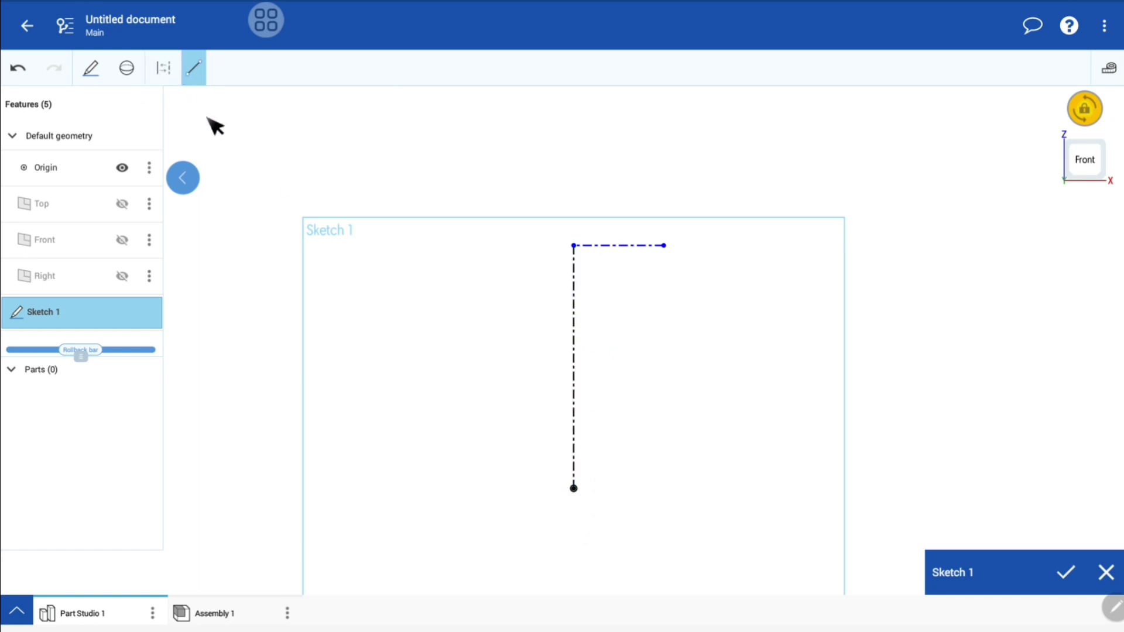
click(660, 489)
click(741, 334)
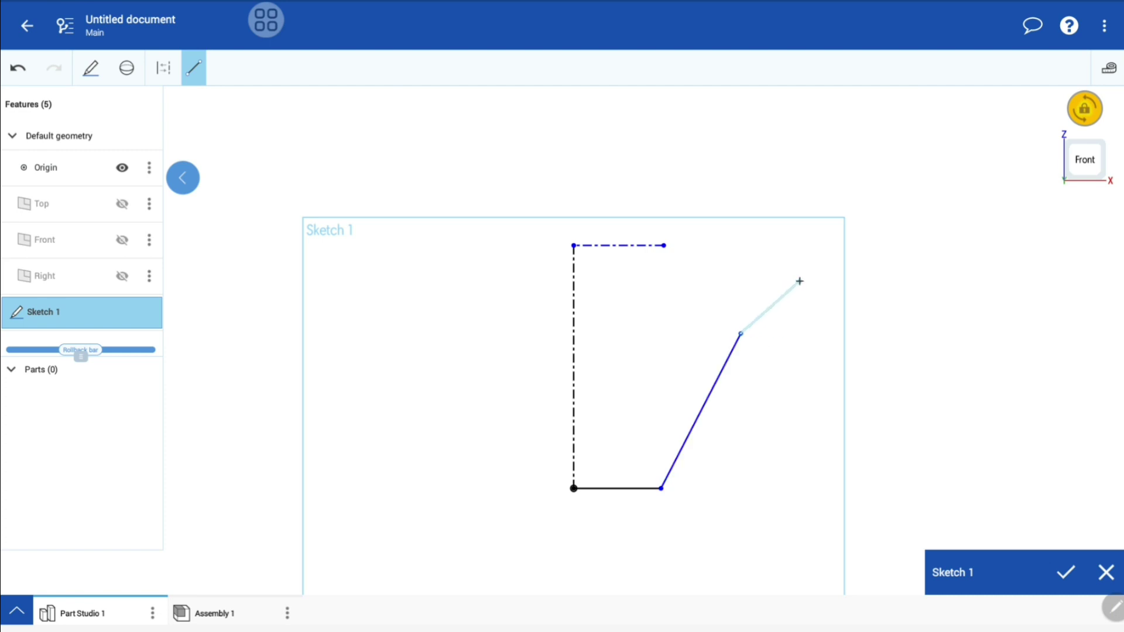
scroll(750, 447, up, 2)
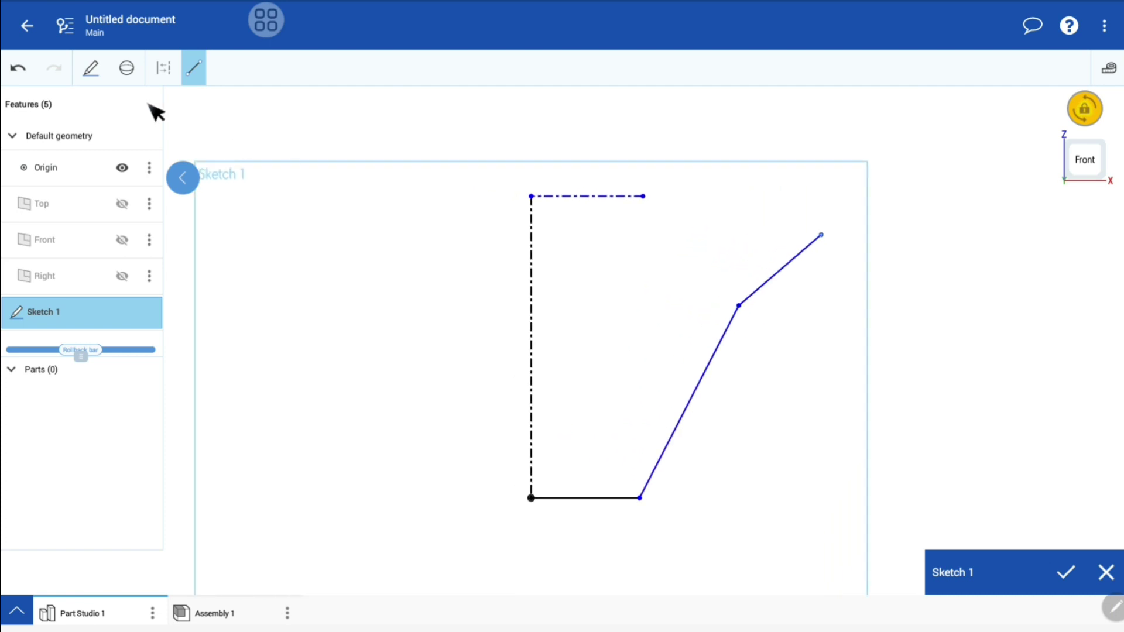
- Dimension the vertical construction axis to 80 mm tall
click(102, 68)
scroll(143, 121, down, 1)
scroll(242, 175, down, 1)
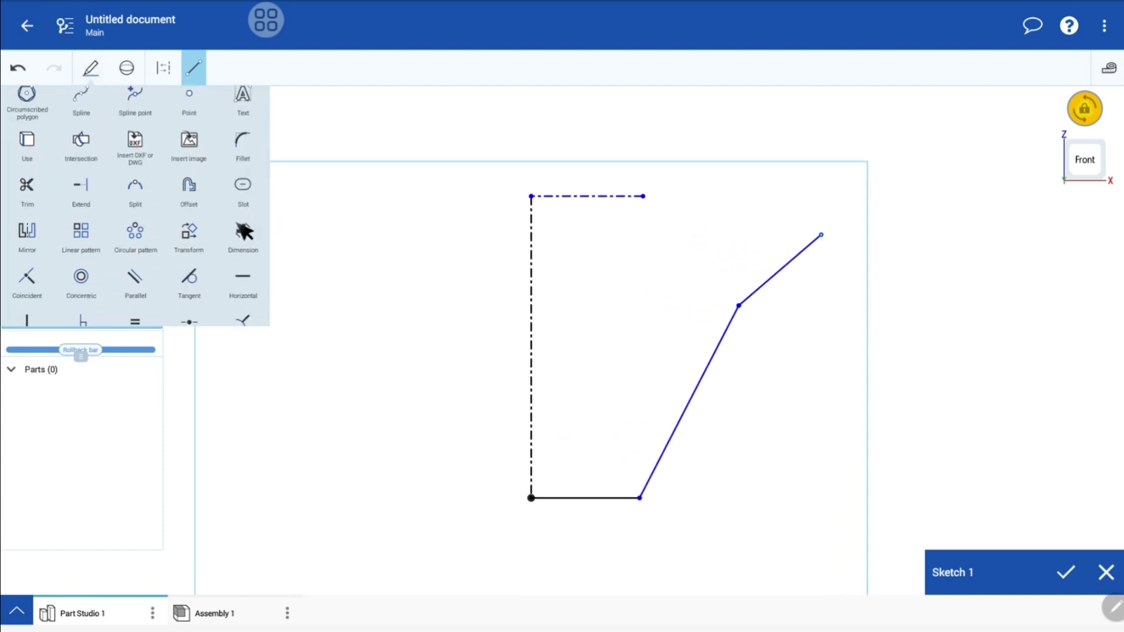
click(243, 231)
click(531, 349)
click(413, 349)
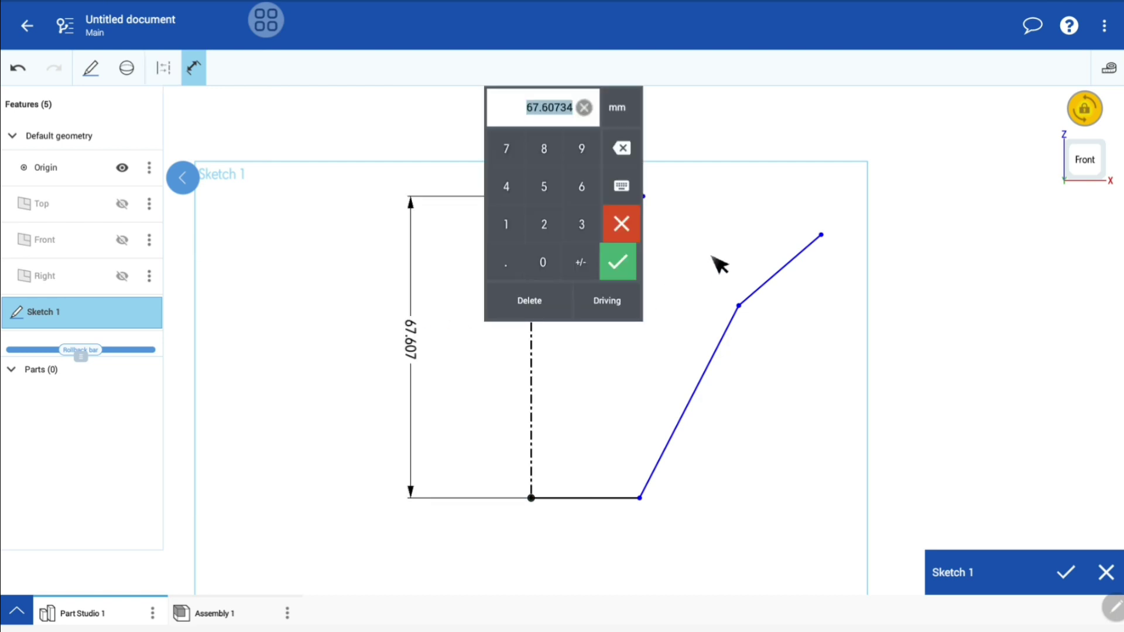
click(550, 153)
click(547, 269)
click(617, 261)
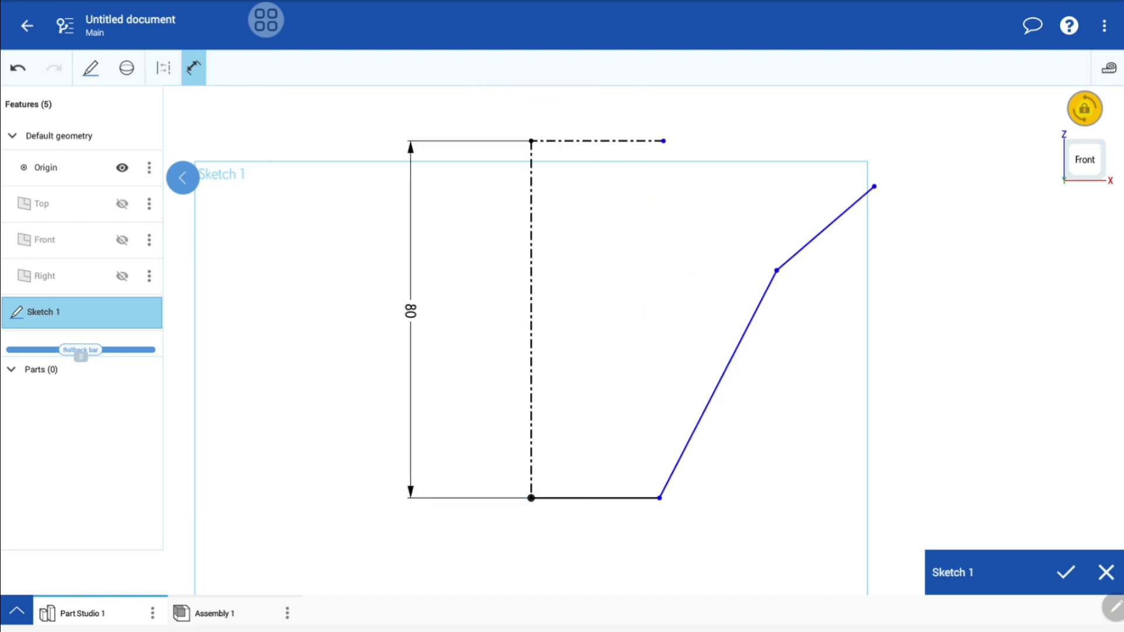
- Set the angle between the slanted wall and the axis to 30°
scroll(535, 351, up, 1)
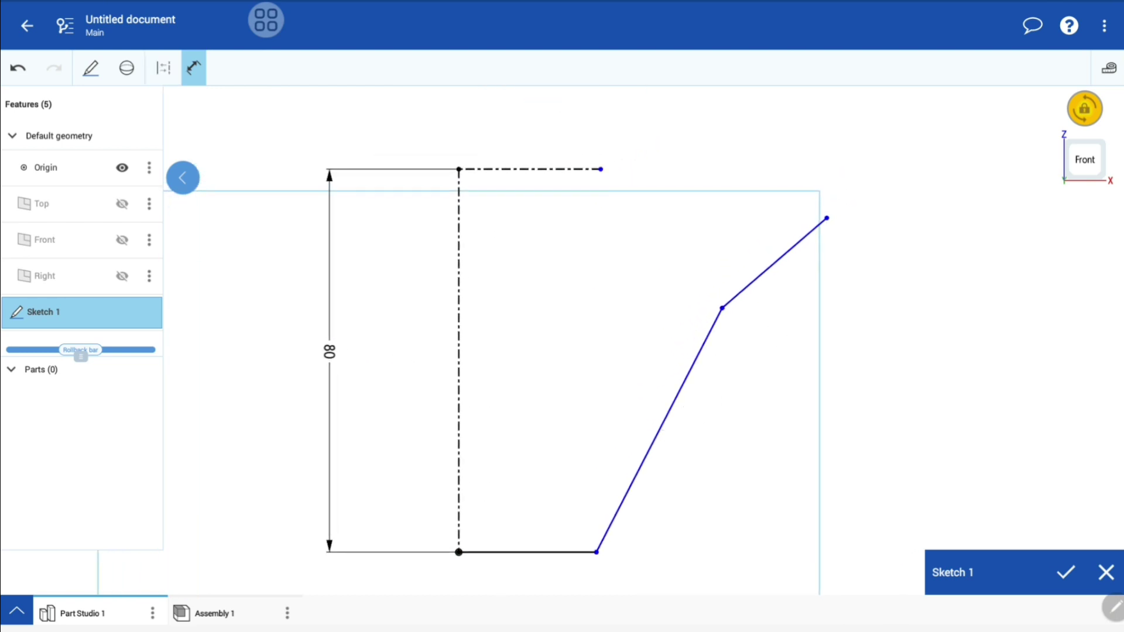
click(657, 433)
click(459, 406)
click(571, 340)
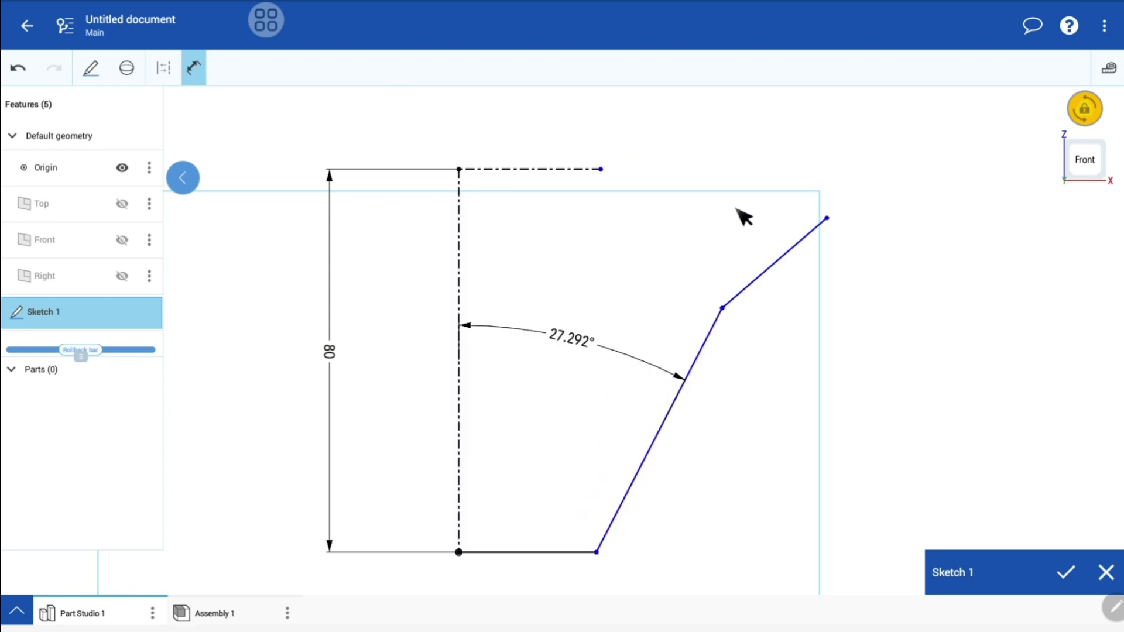
click(581, 224)
text(30)
click(619, 264)
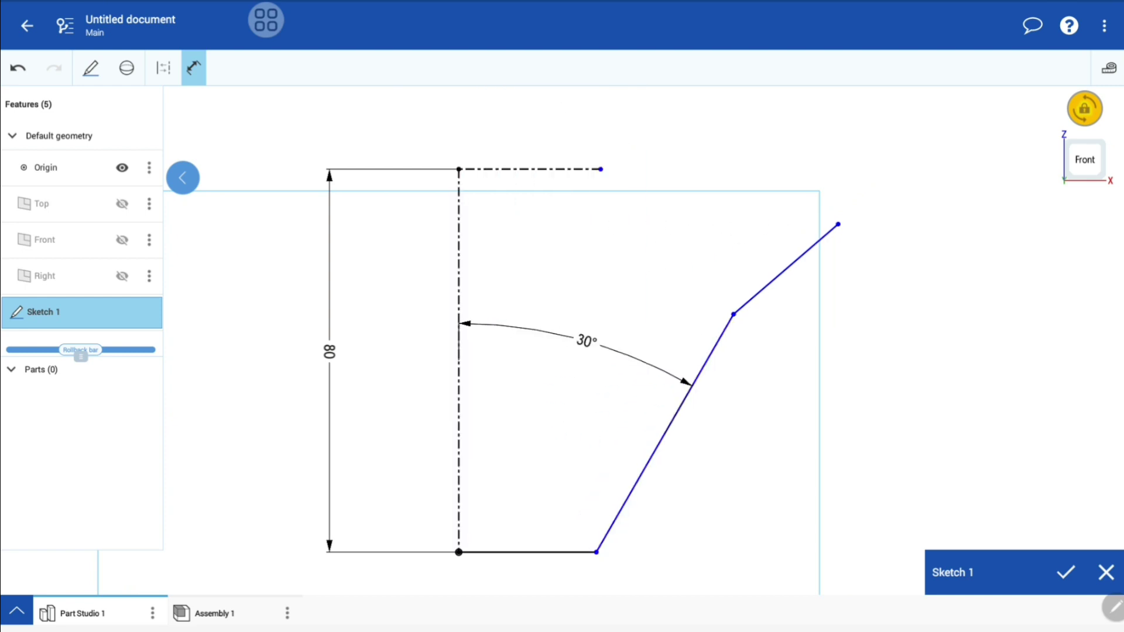
middle_drag(527, 351, 464, 337)
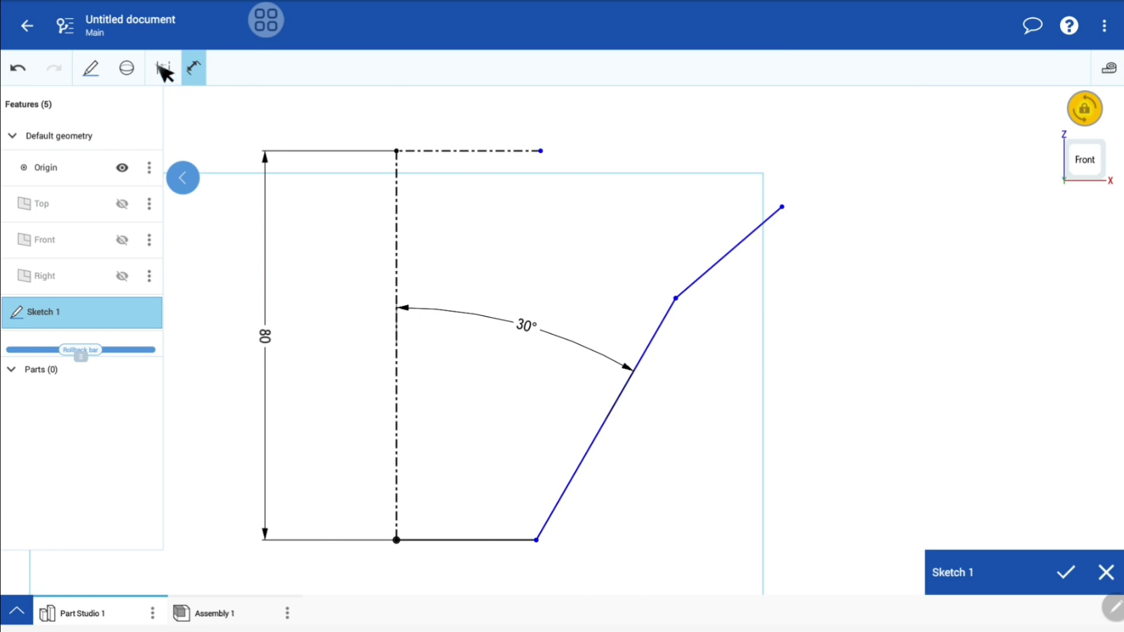
click(105, 61)
scroll(252, 281, down, 1)
scroll(241, 243, up, 2)
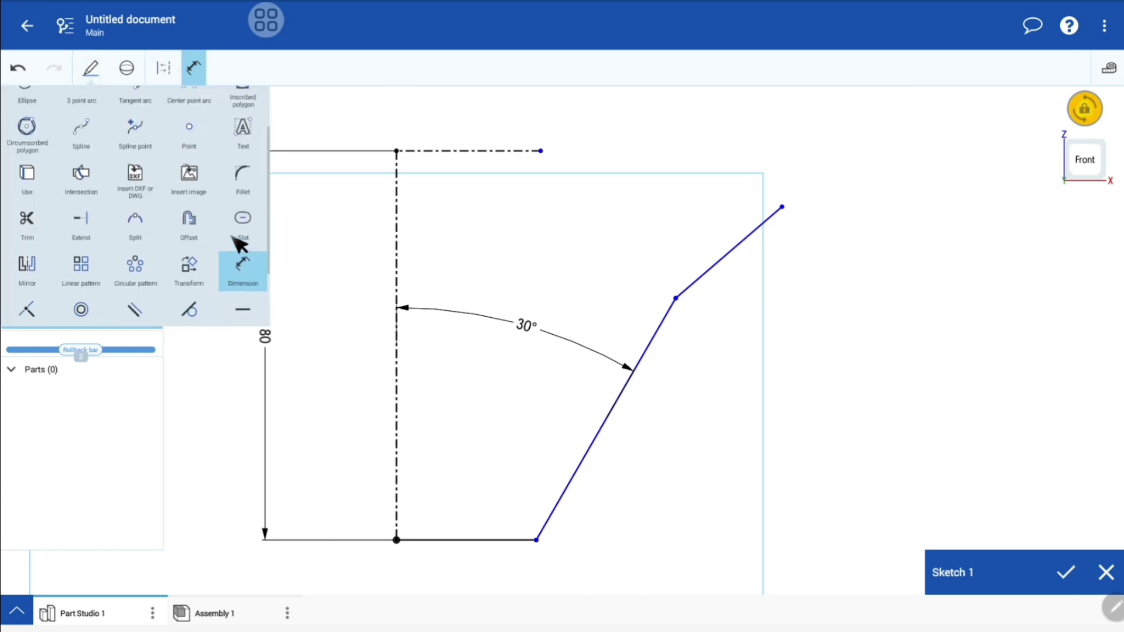
- Fillet the base-to-wall corner with a 35 mm radius
click(249, 170)
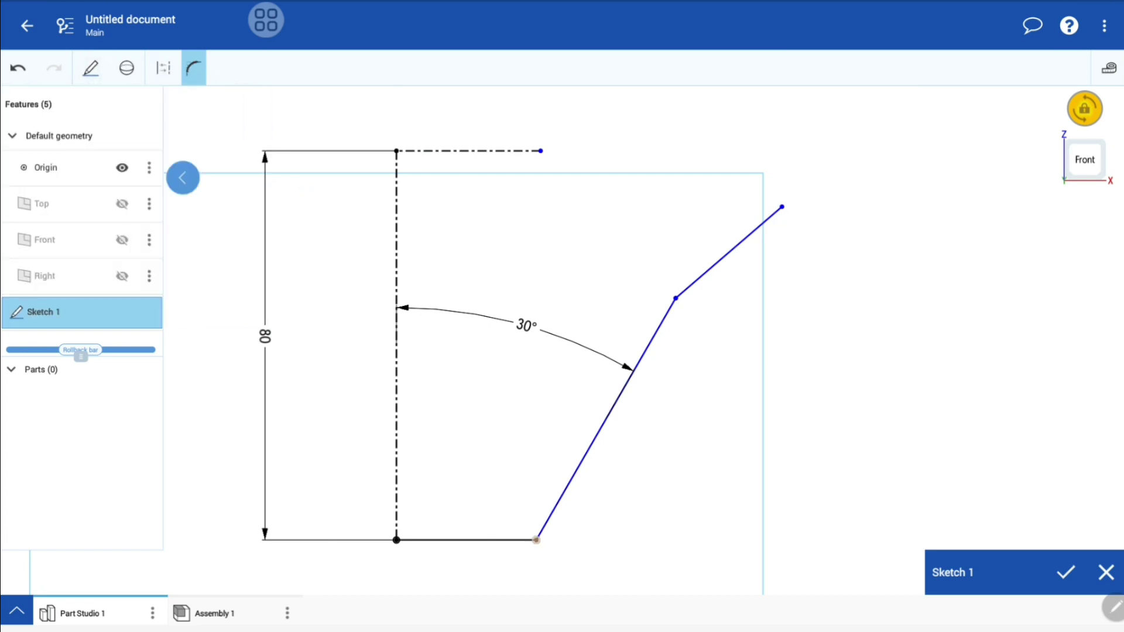
click(536, 539)
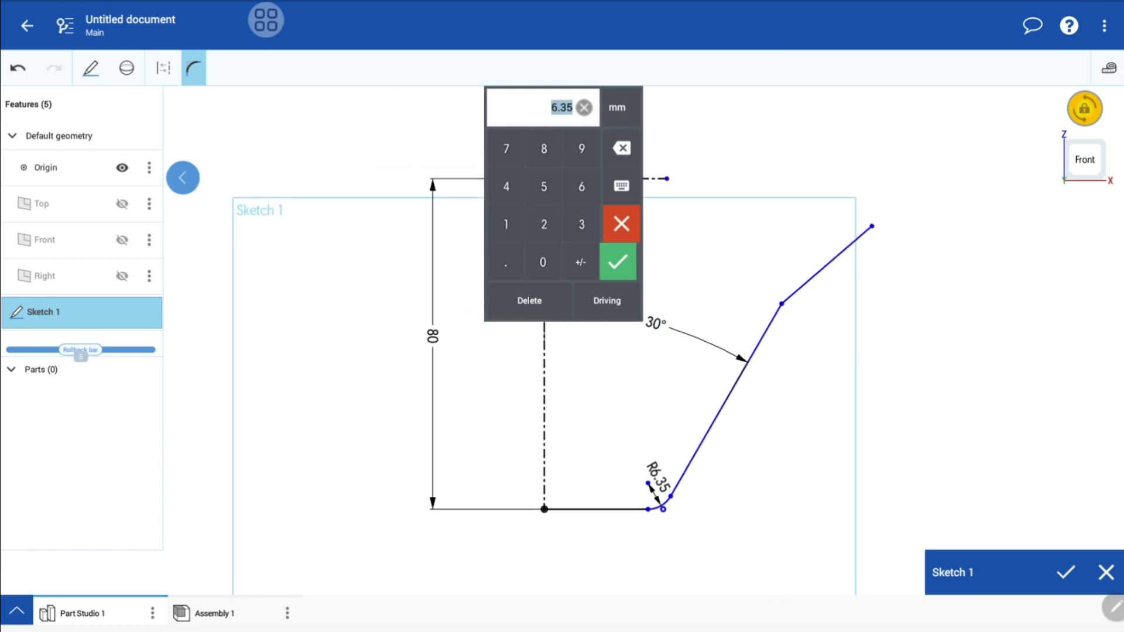
text(35)
click(617, 261)
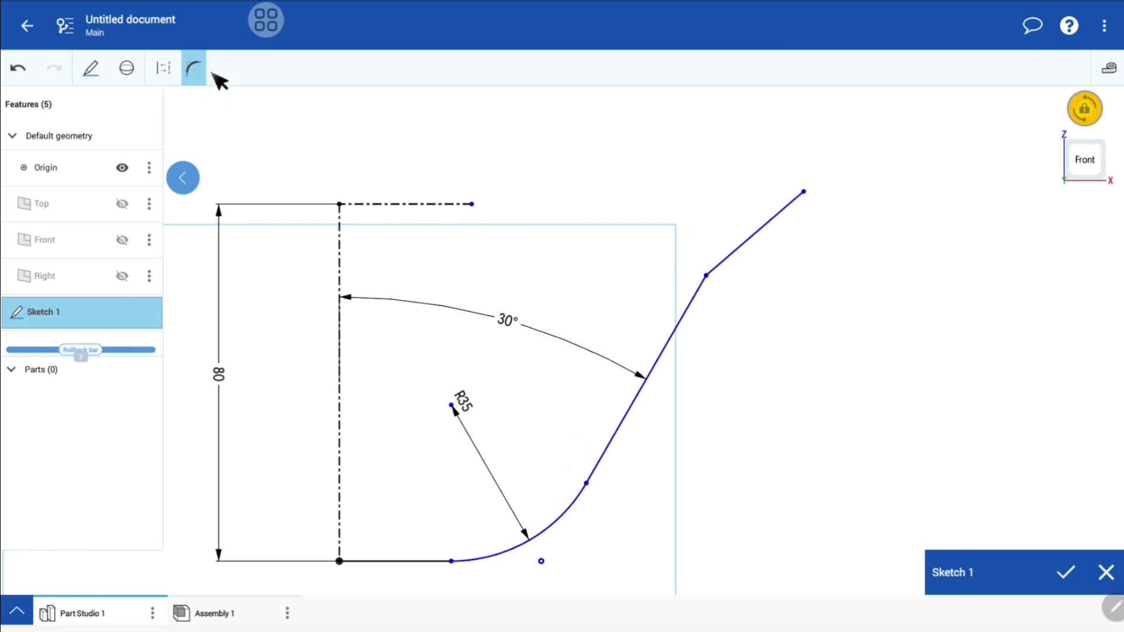
key(Escape)
- Fillet the wall-to-lip corner with an 8 mm radius
click(197, 57)
click(724, 284)
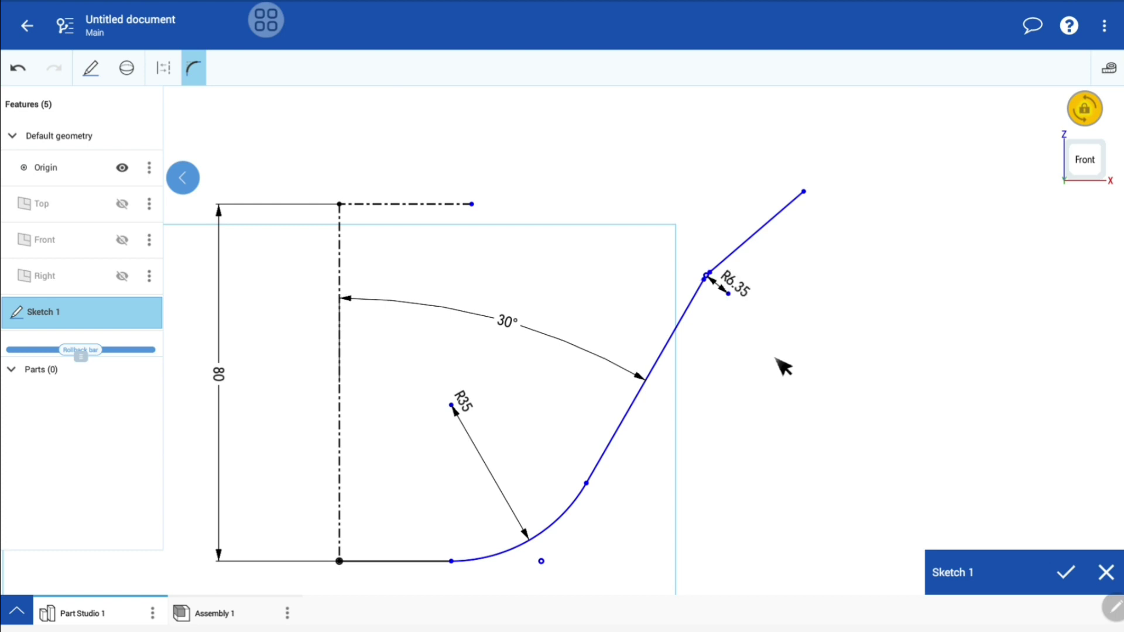
text(8)
click(625, 270)
scroll(843, 181, up, 5)
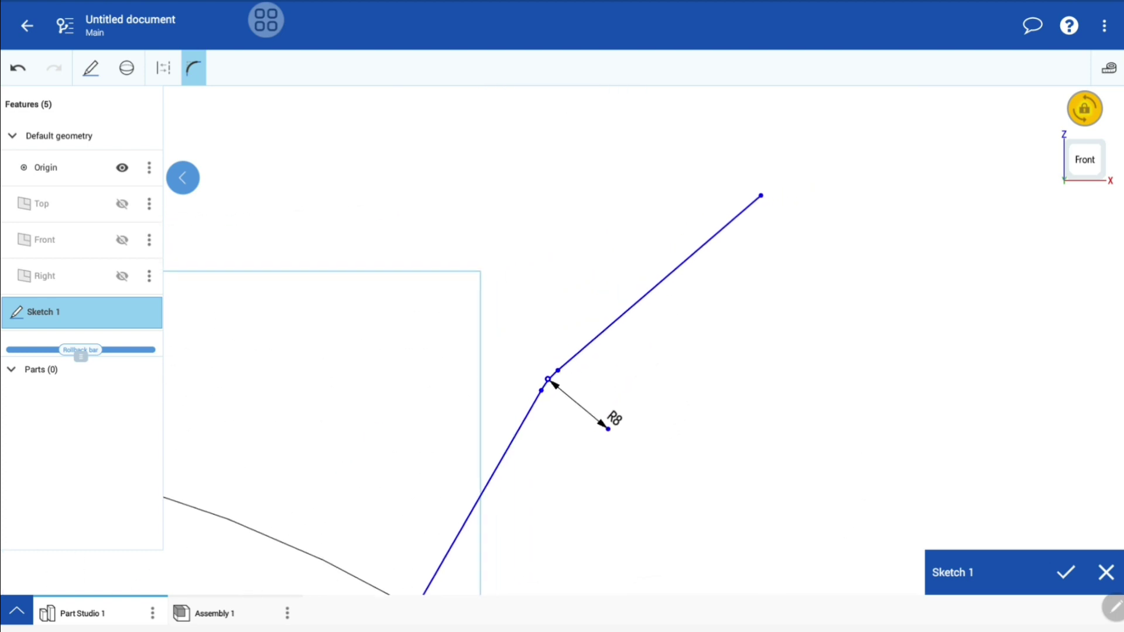
scroll(843, 182, up, 1)
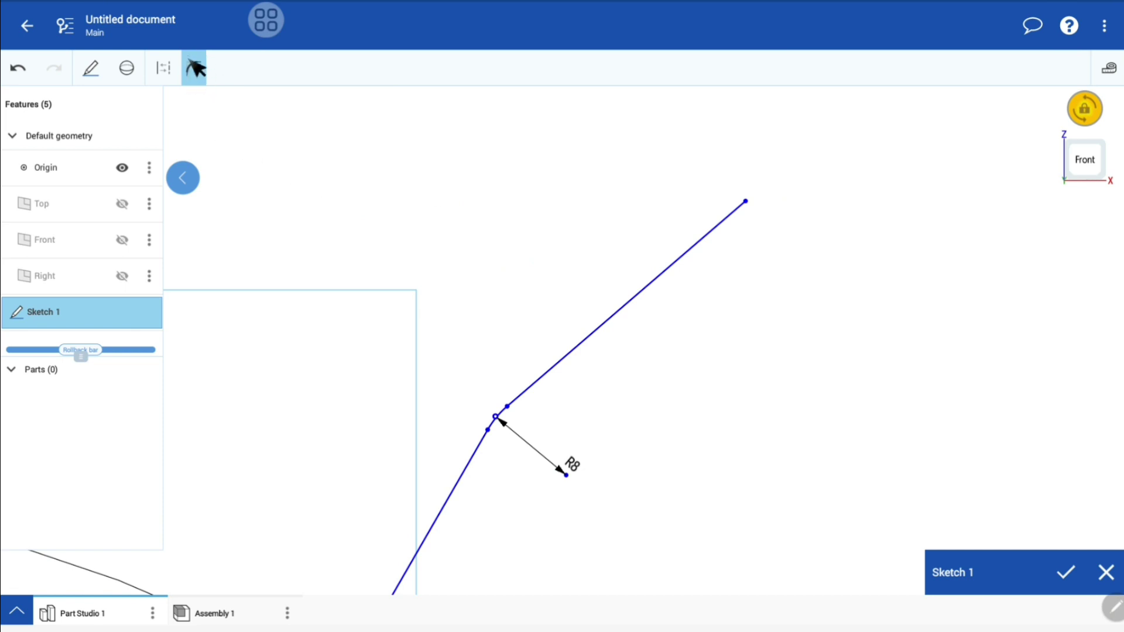
- Draw a tangent arc from the lip line's outer end to form the rolled rim
click(90, 69)
scroll(135, 205, down, 2)
scroll(209, 195, up, 1)
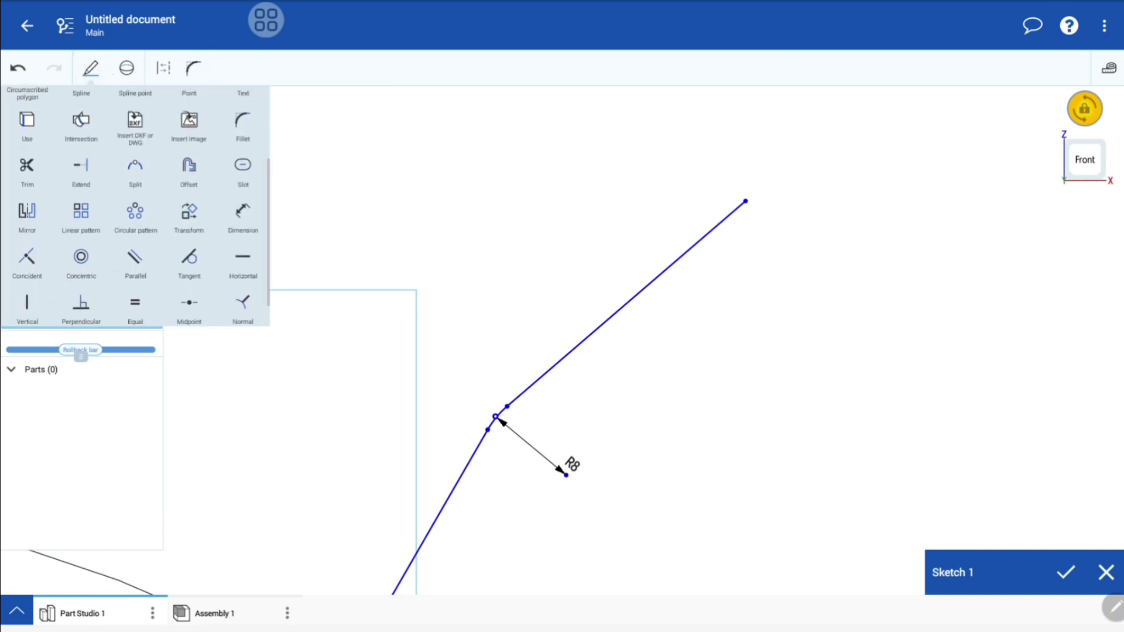
scroll(209, 195, up, 1)
scroll(208, 195, up, 2)
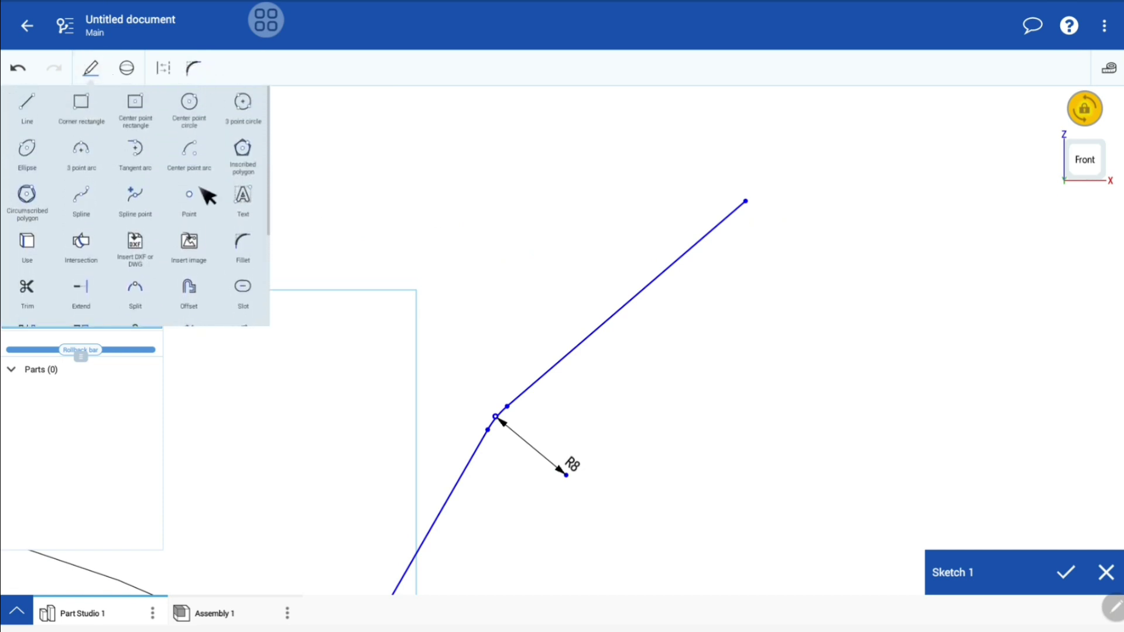
click(137, 154)
scroll(860, 103, up, 3)
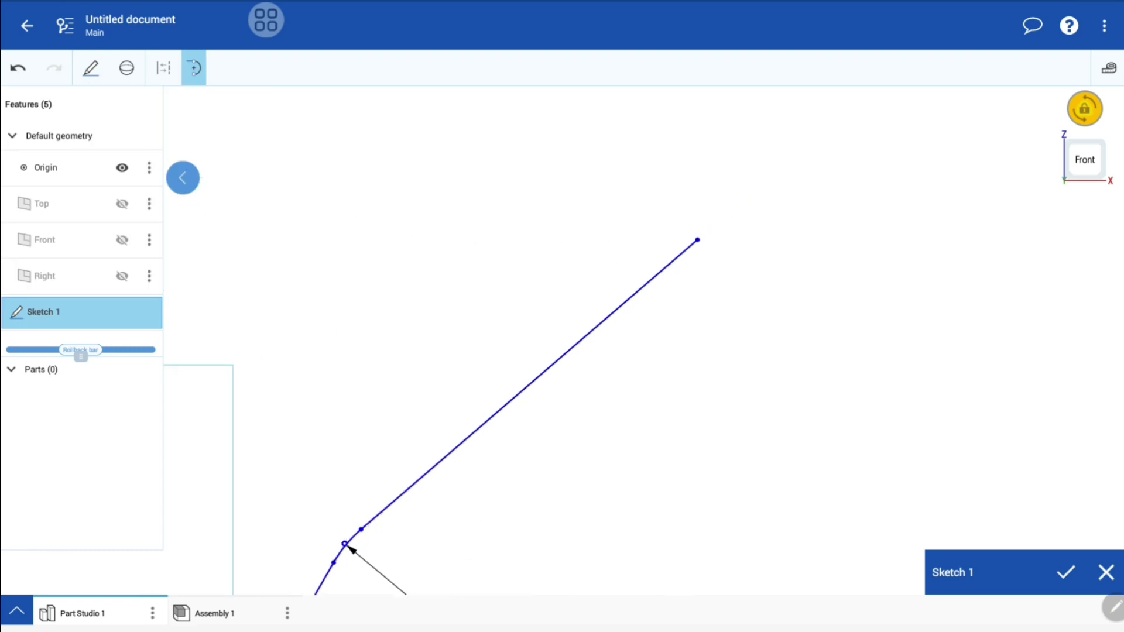
scroll(860, 102, up, 2)
click(647, 293)
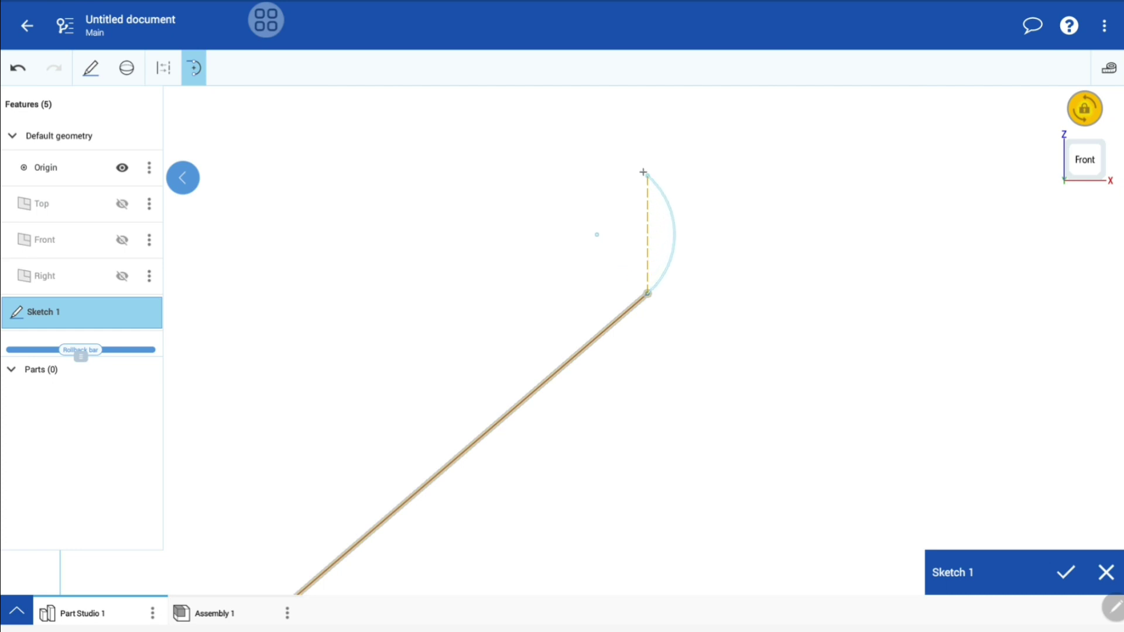
click(647, 137)
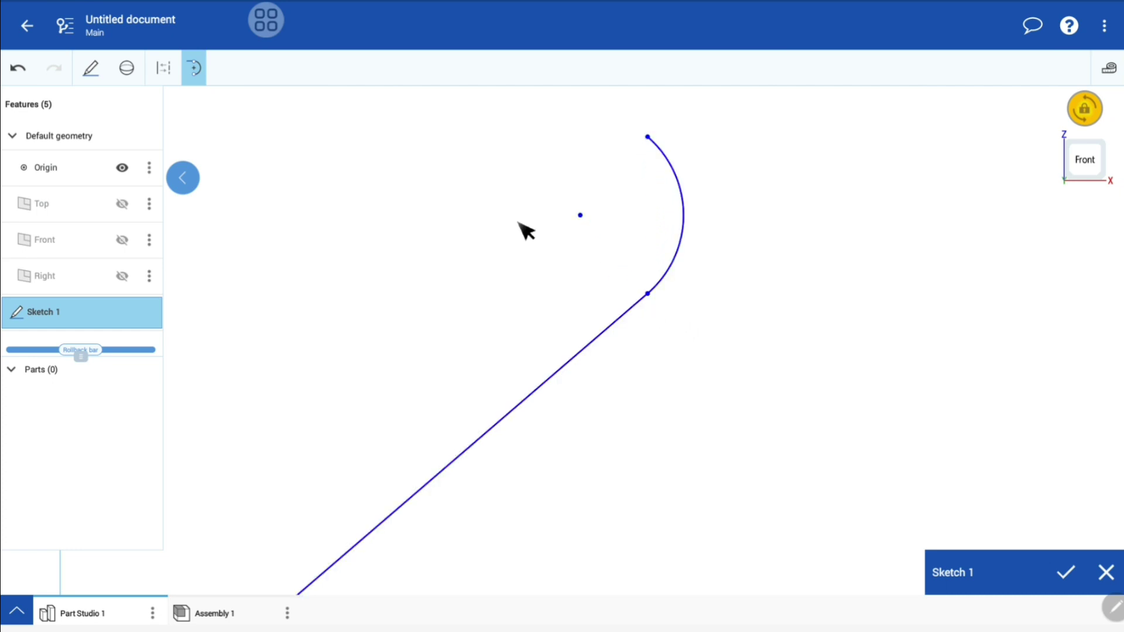
- Dimension the rim arc to a 2 mm radius
click(105, 68)
scroll(234, 240, down, 2)
scroll(238, 238, down, 2)
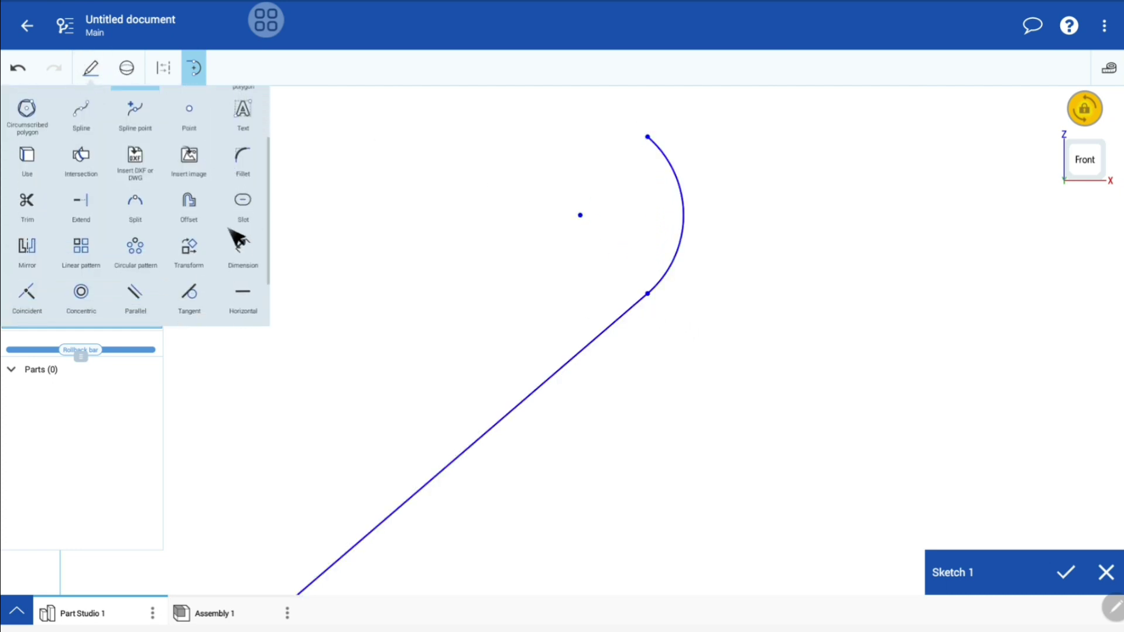
click(242, 248)
click(682, 216)
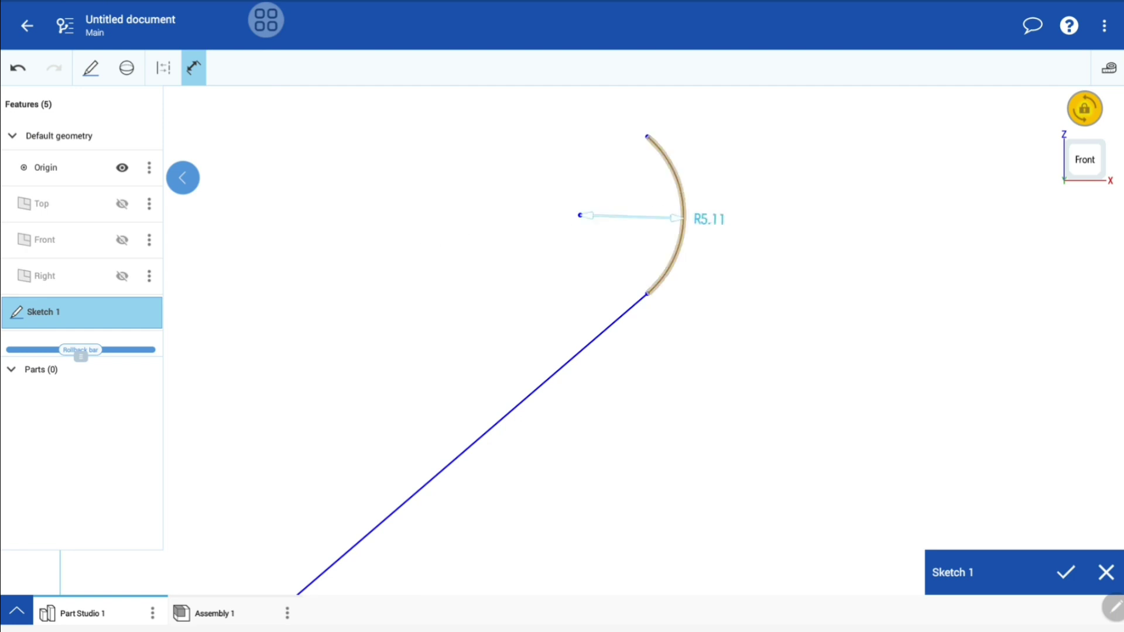
click(797, 252)
text(2)
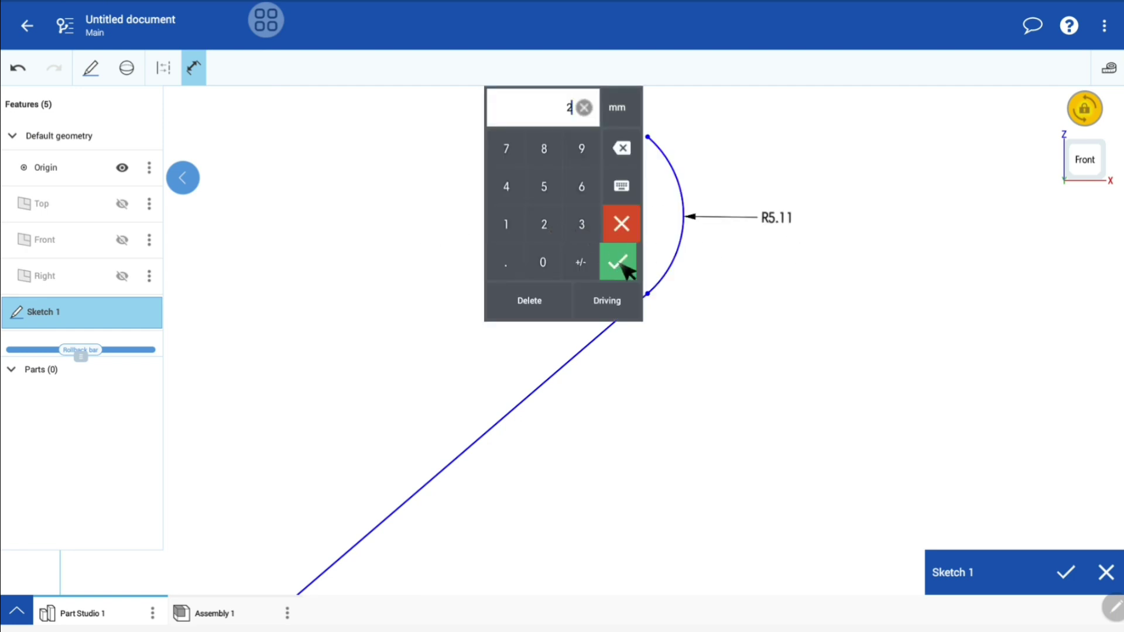
key(Return)
scroll(713, 206, up, 3)
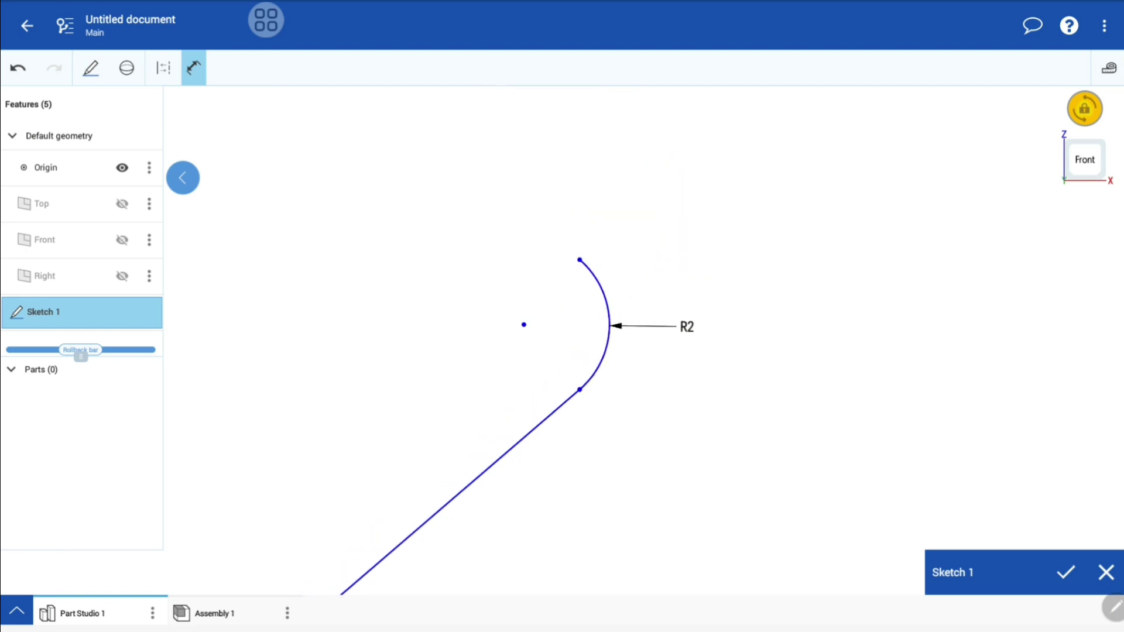
click(520, 327)
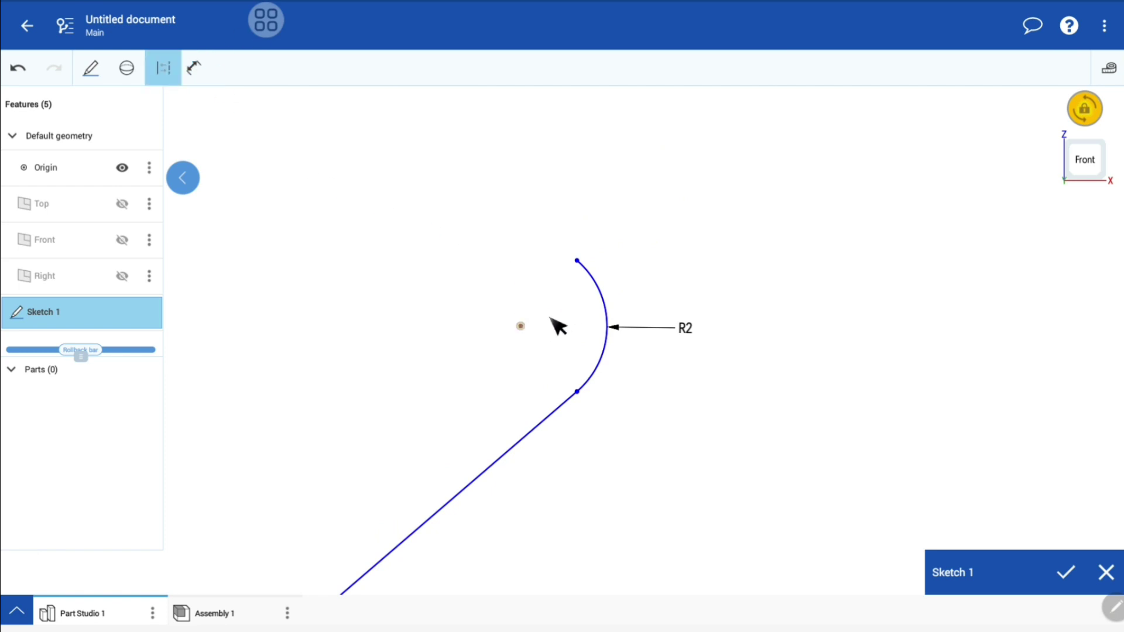
- Constrain the lip arc's endpoint vertically above its centre
click(584, 261)
click(92, 68)
scroll(211, 140, down, 2)
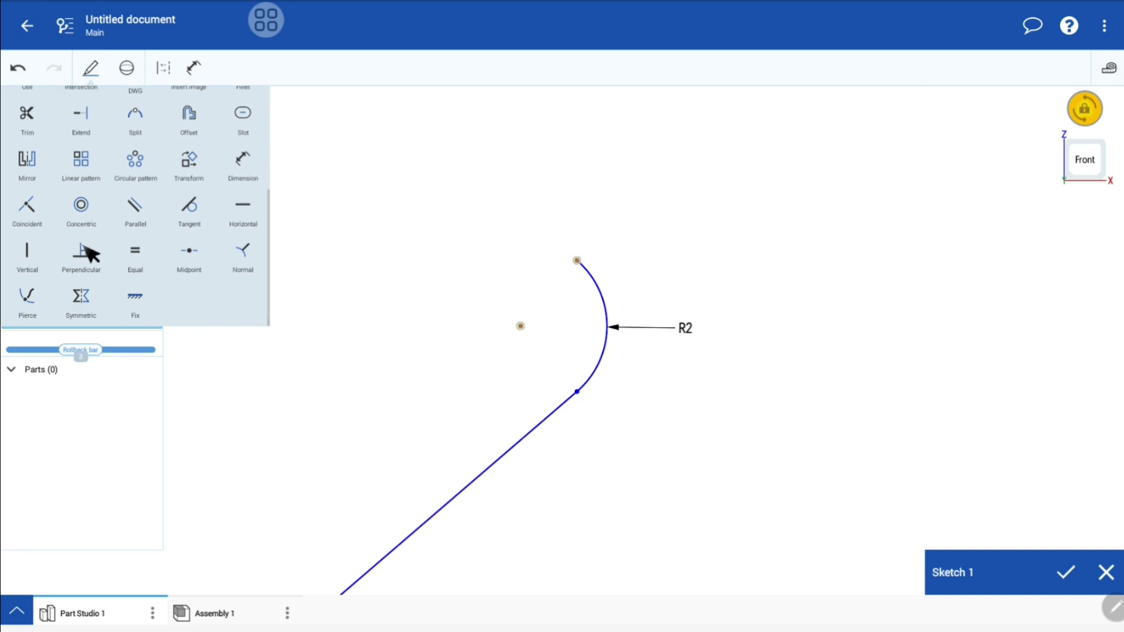
click(28, 250)
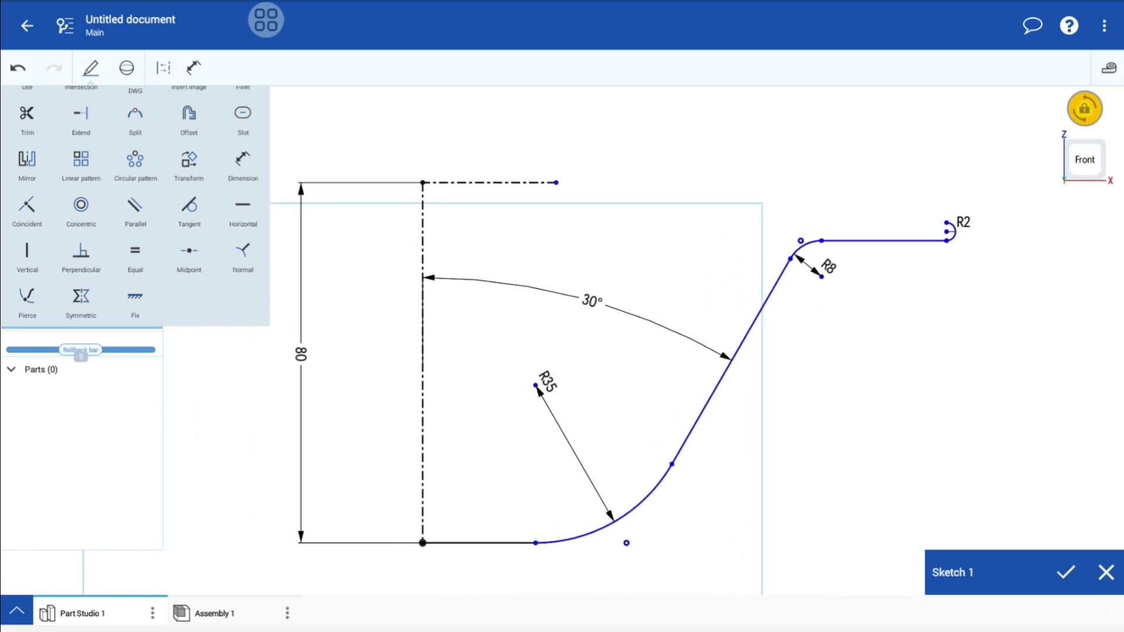
- Dimension the flat base as a 120 mm diameter about the centreline
click(249, 155)
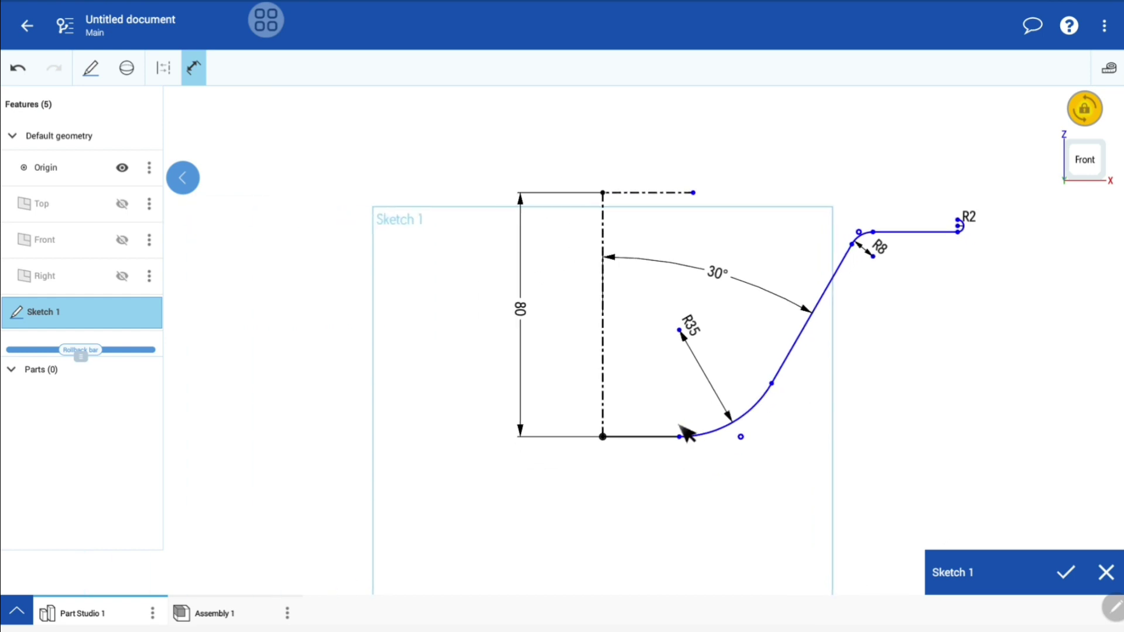
click(682, 438)
click(603, 371)
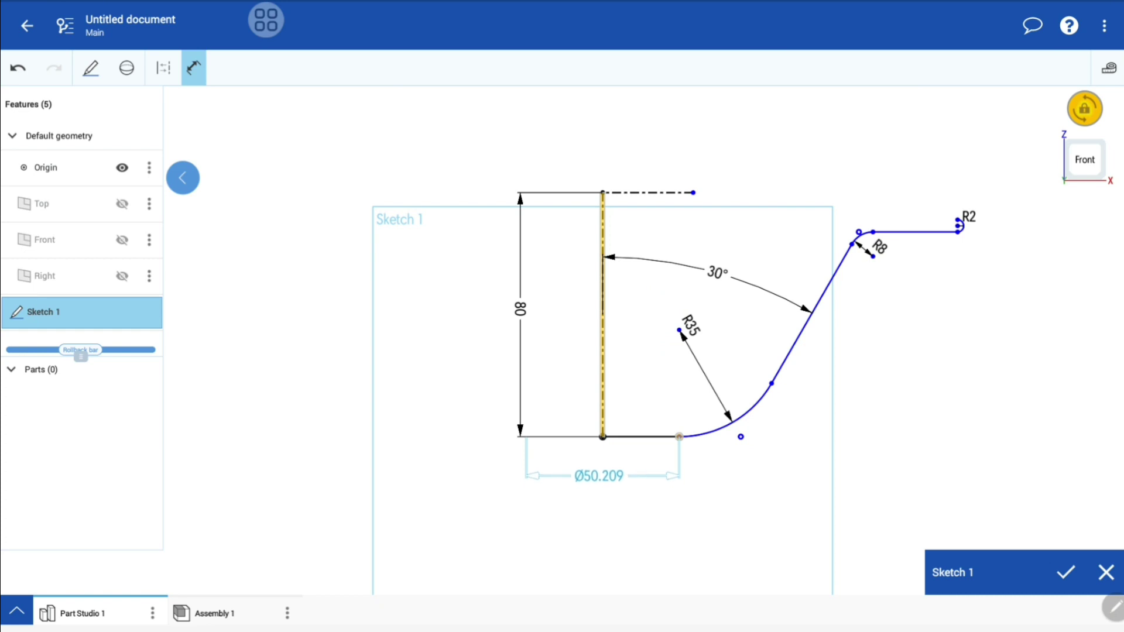
click(601, 472)
text(120)
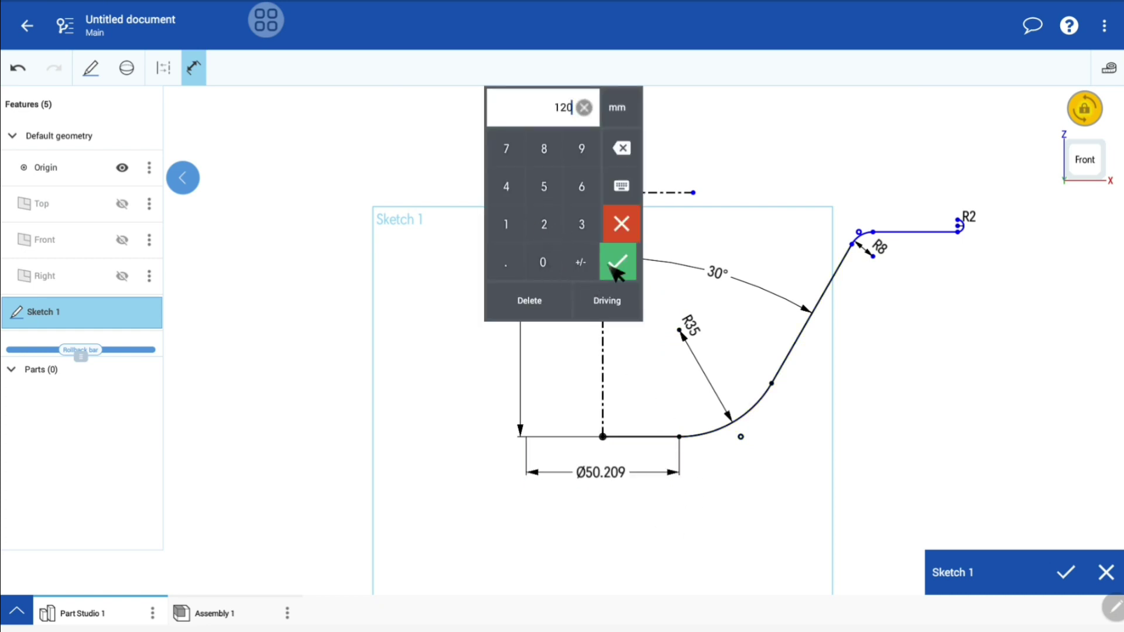
click(612, 264)
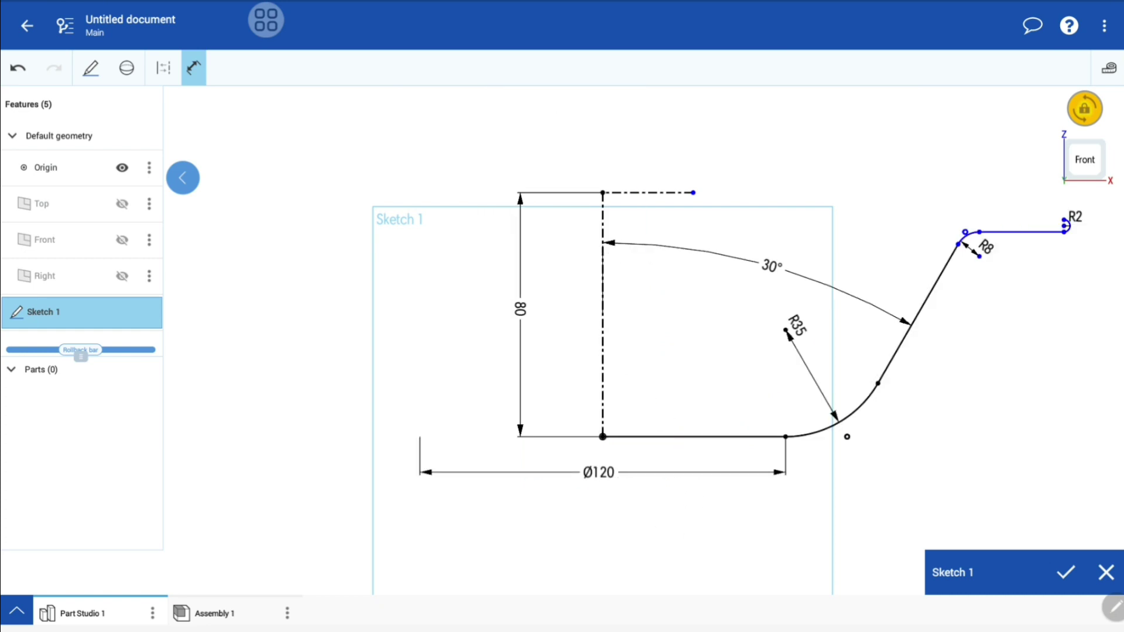
scroll(761, 351, up, 1)
scroll(761, 351, up, 2)
scroll(760, 351, up, 2)
scroll(761, 351, up, 2)
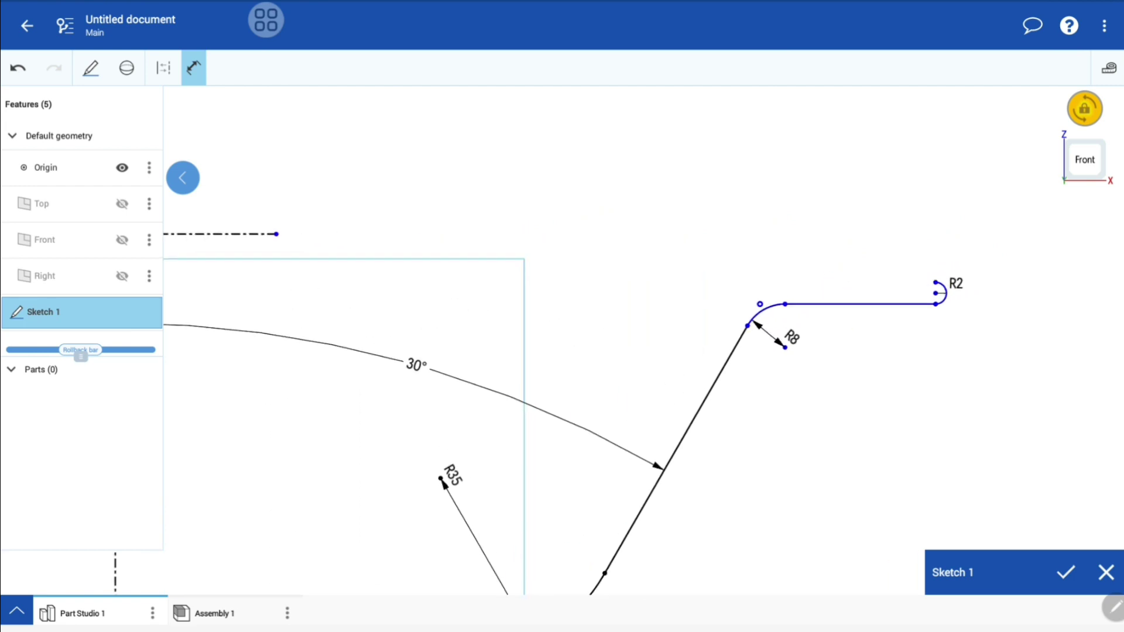
scroll(995, 271, up, 3)
scroll(995, 271, up, 3)
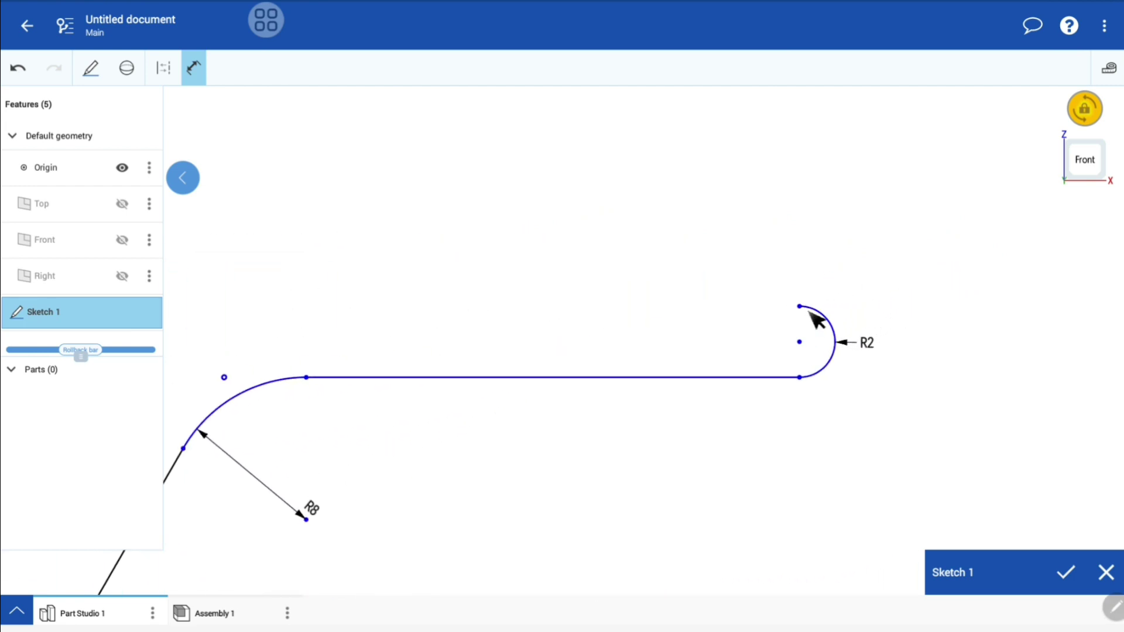
scroll(1037, 277, down, 1)
- Dimension the lip arc endpoint as a 260 mm diameter about the centreline
scroll(1101, 348, down, 1)
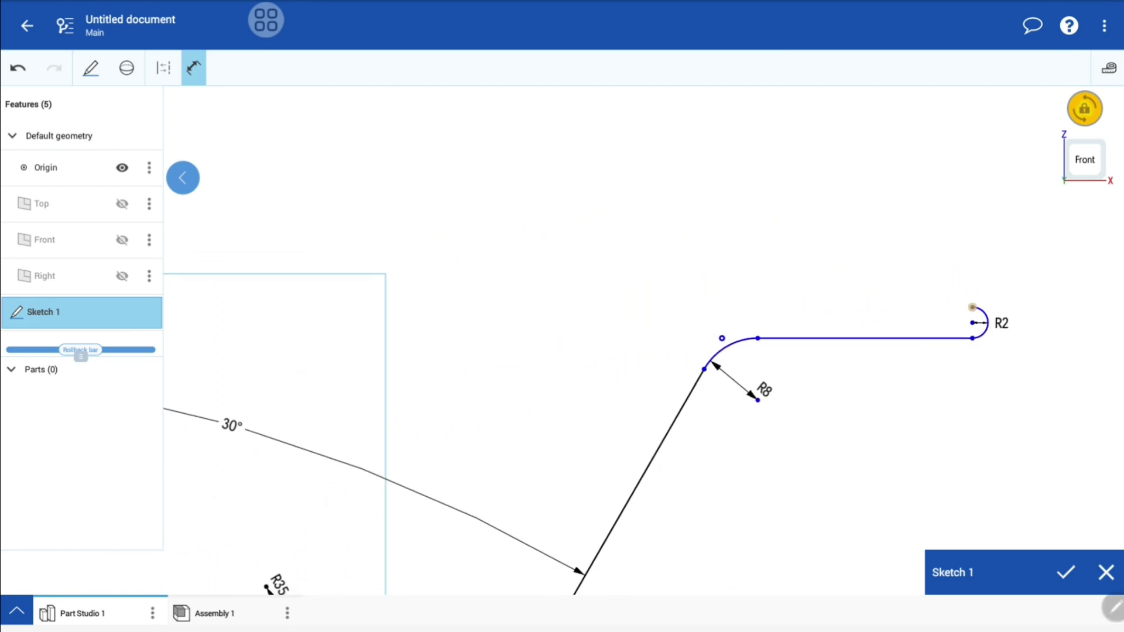
scroll(1100, 348, down, 1)
scroll(1100, 348, down, 1)
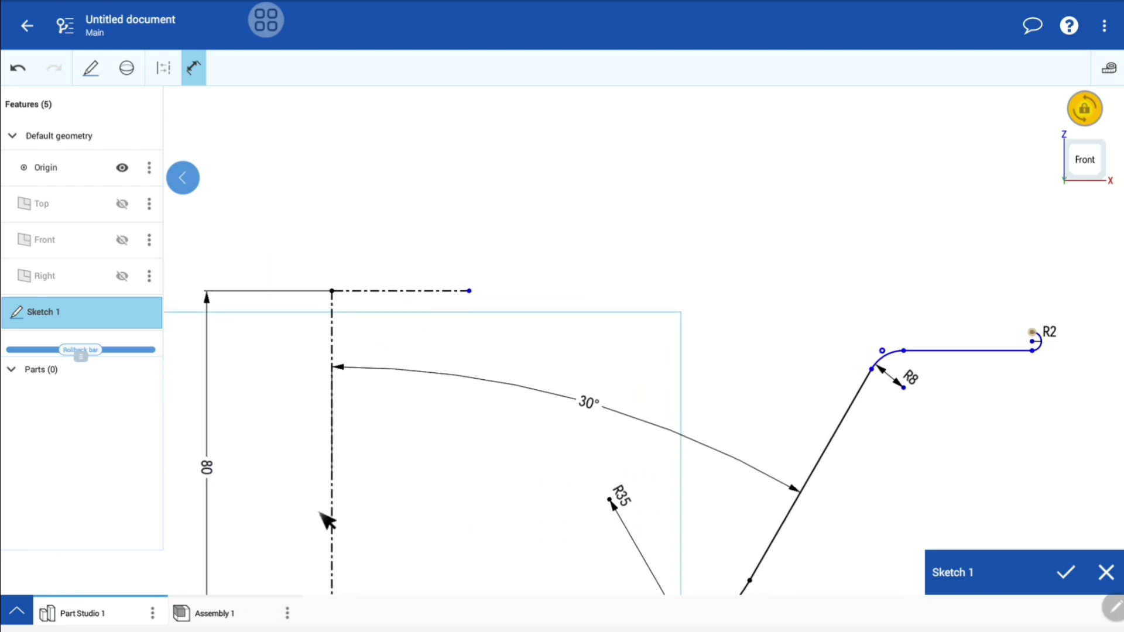
click(332, 484)
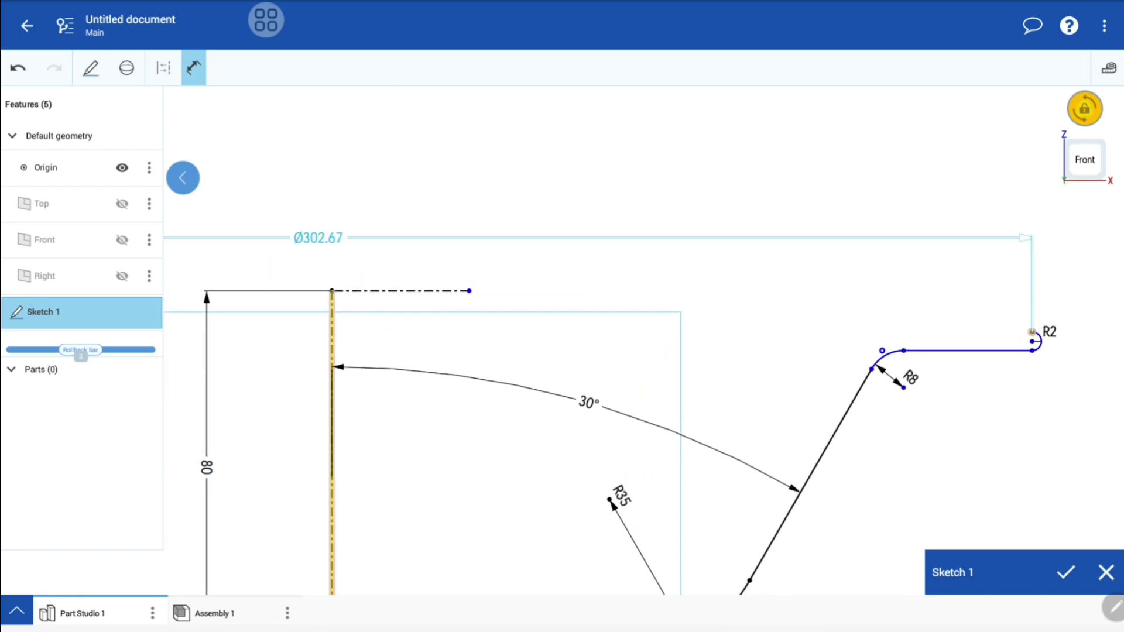
click(632, 231)
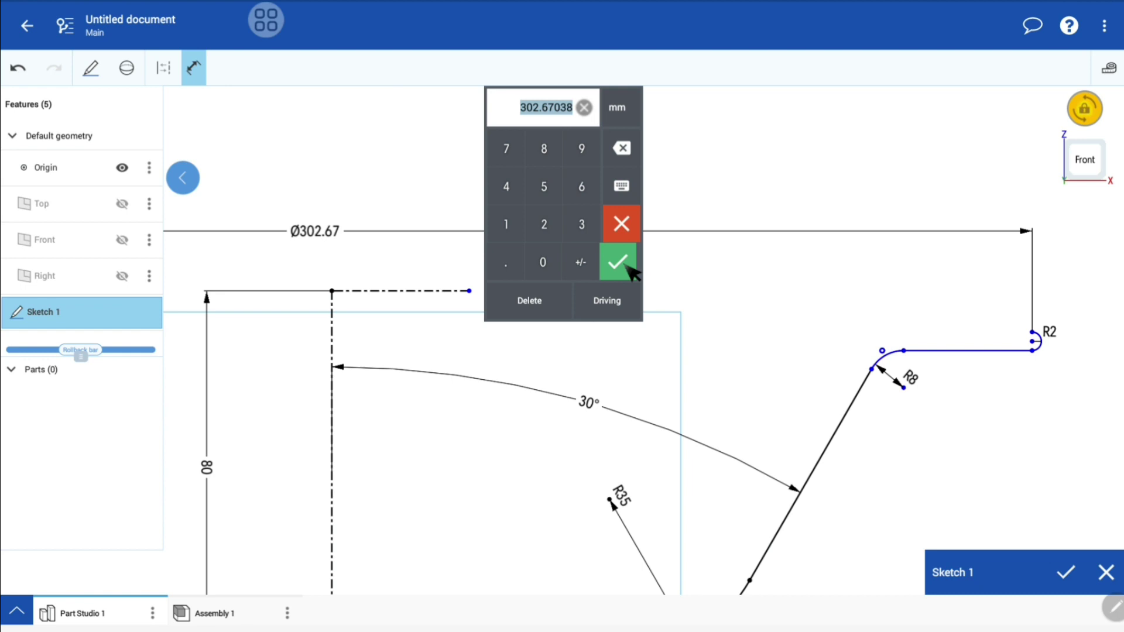
click(547, 222)
click(589, 192)
click(612, 275)
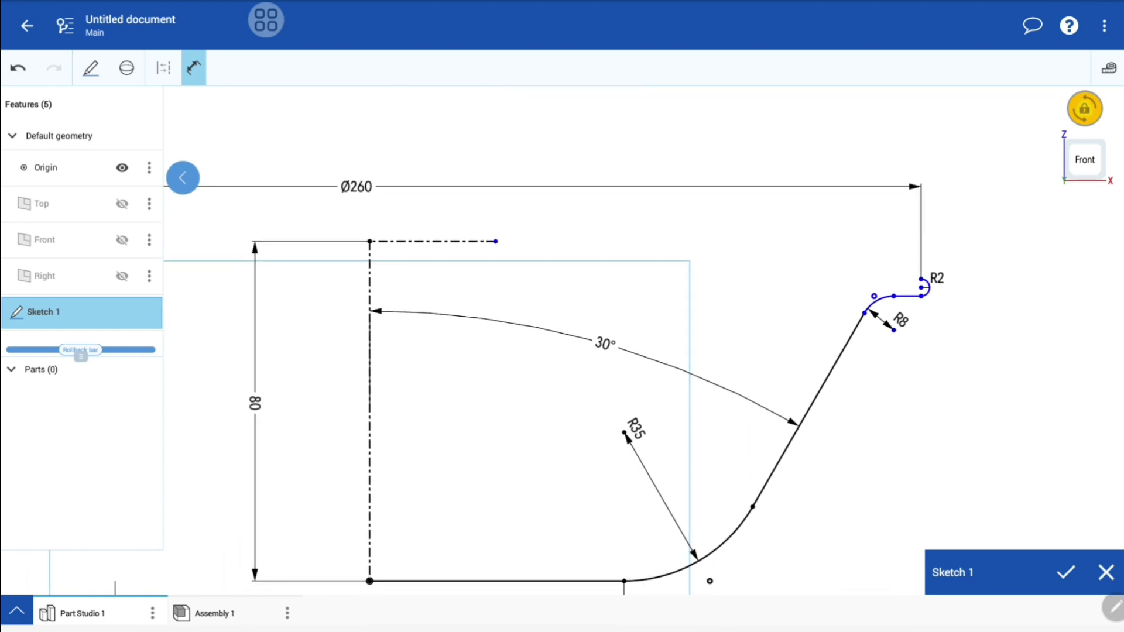
scroll(896, 234, up, 3)
scroll(895, 234, up, 2)
scroll(915, 317, up, 3)
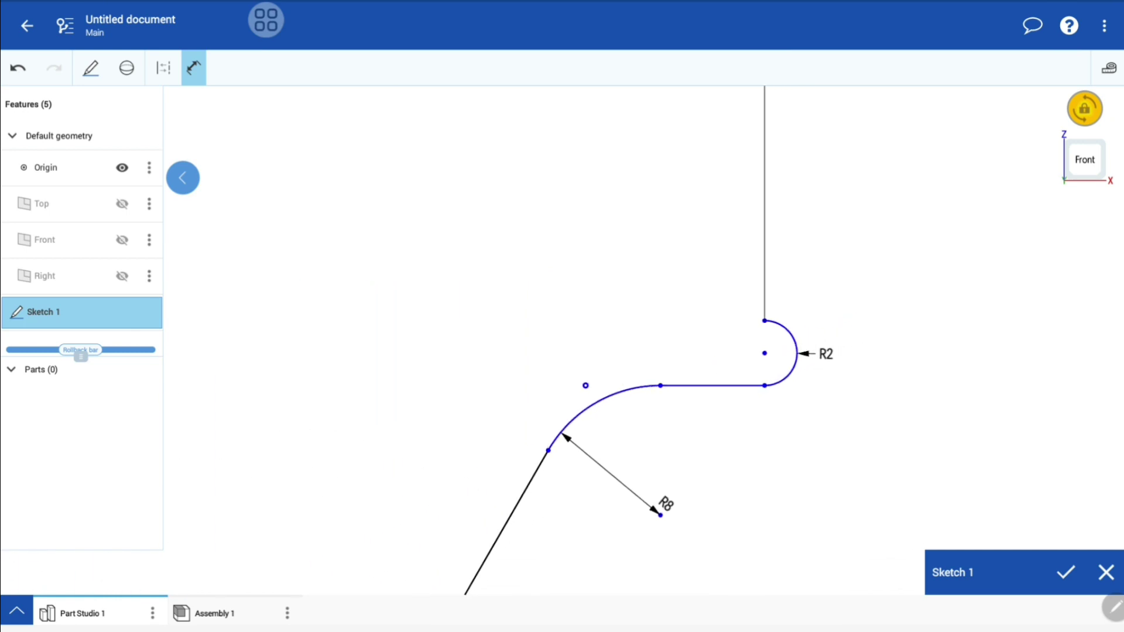
click(199, 69)
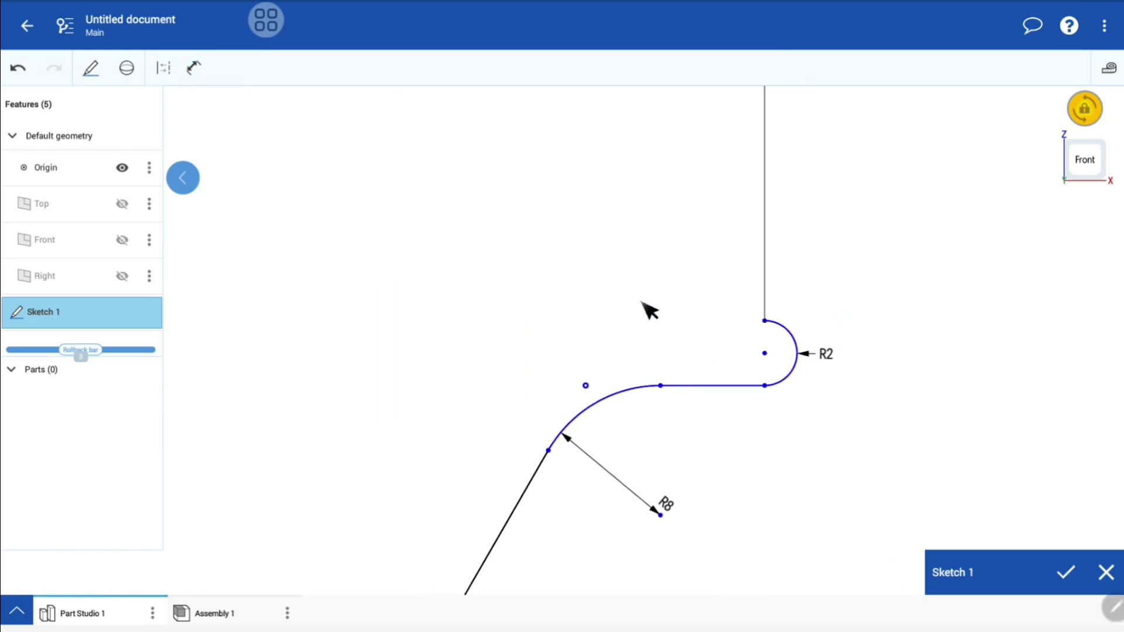
- Constrain the lip arc endpoint horizontal with the centreline's top point
click(764, 320)
scroll(760, 380, down, 2)
scroll(761, 381, down, 1)
scroll(760, 381, down, 1)
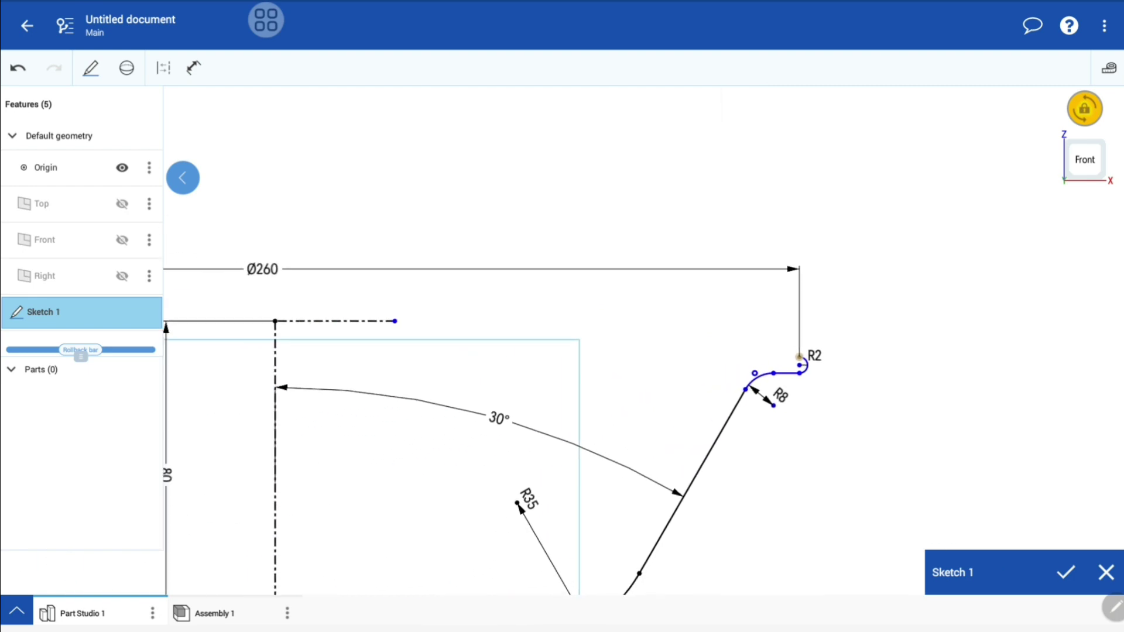
scroll(761, 381, down, 2)
scroll(954, 265, up, 1)
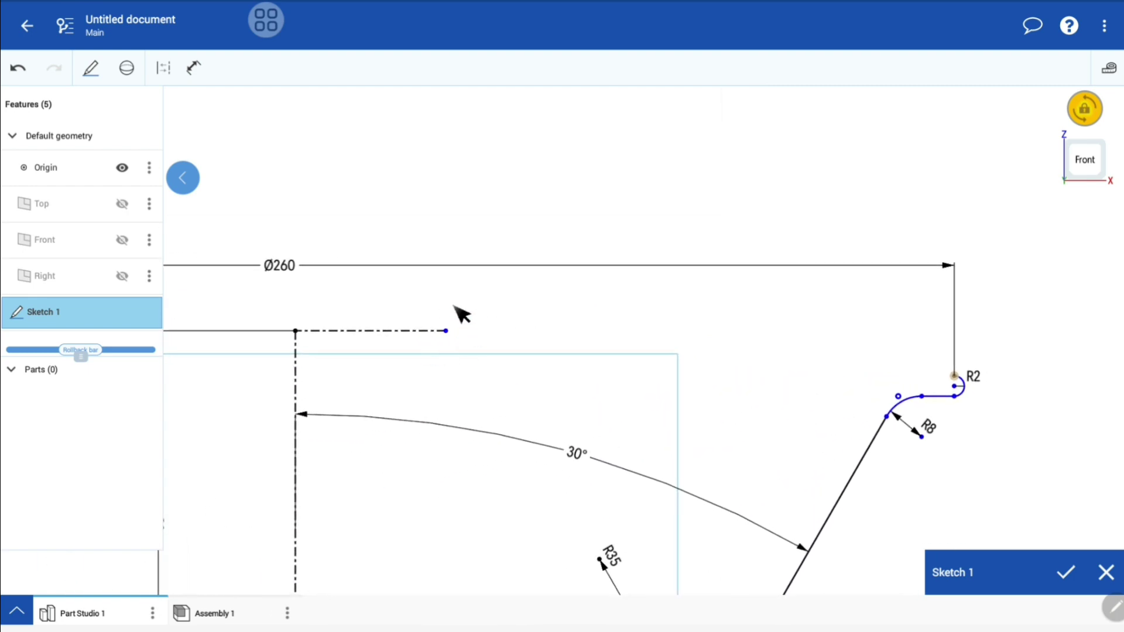
click(111, 67)
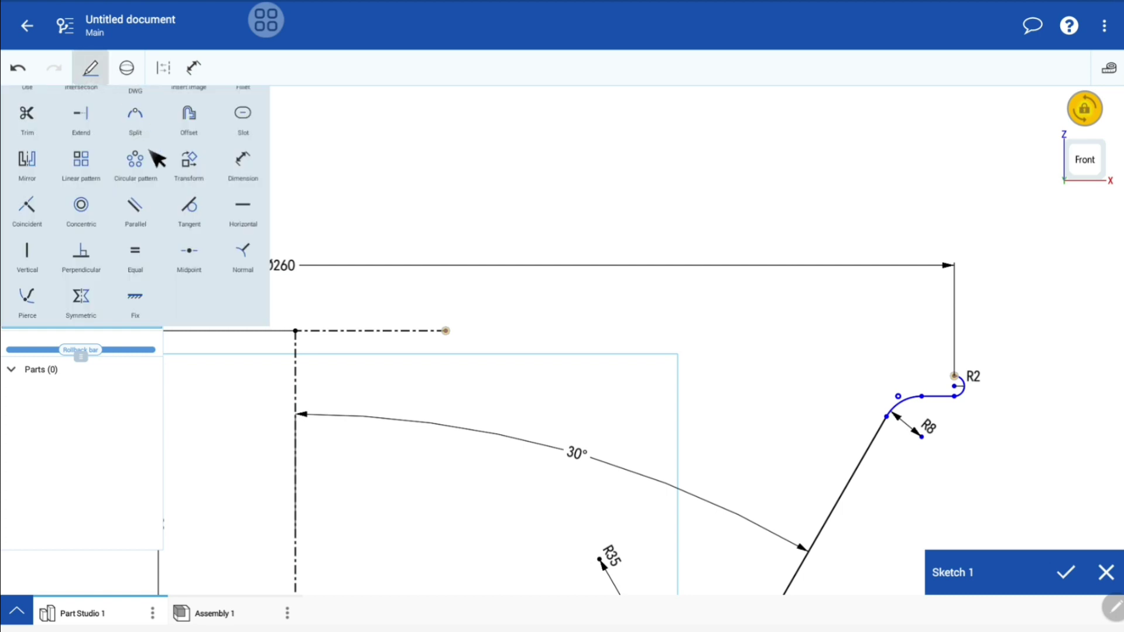
click(240, 213)
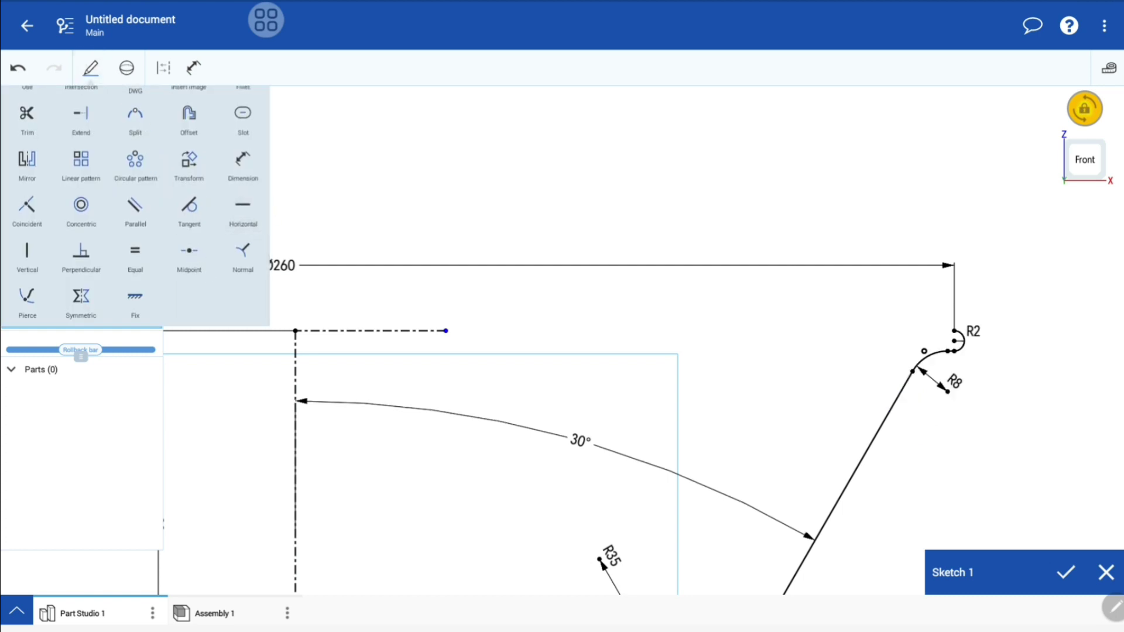
scroll(626, 398, down, 3)
scroll(626, 398, down, 1)
scroll(626, 398, up, 1)
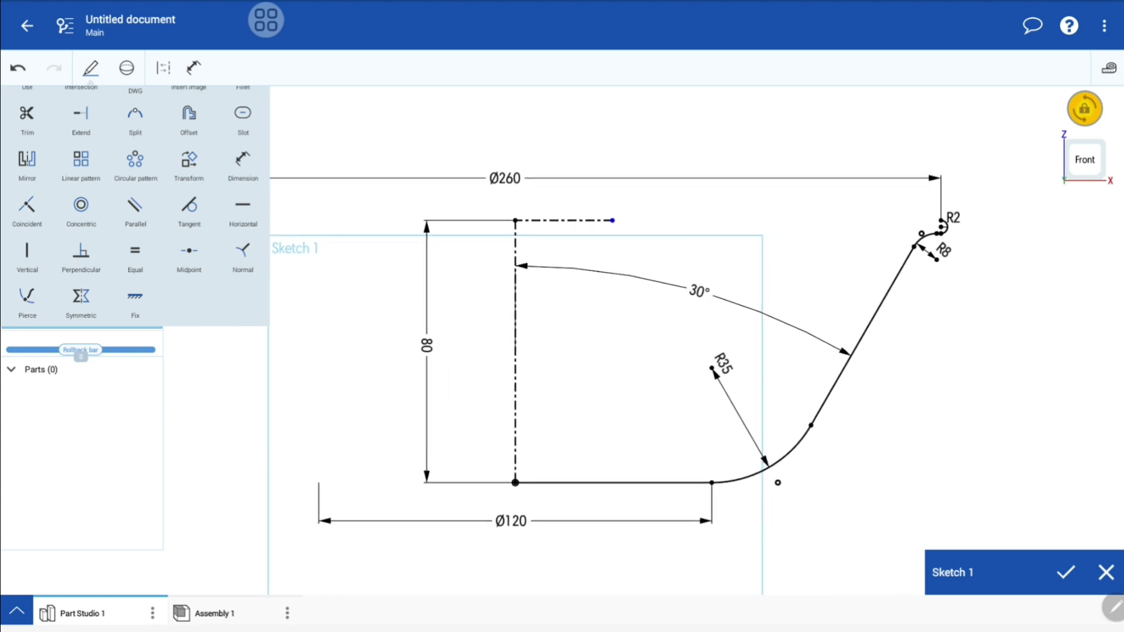
scroll(1032, 320, up, 1)
scroll(1033, 320, up, 1)
scroll(228, 217, up, 1)
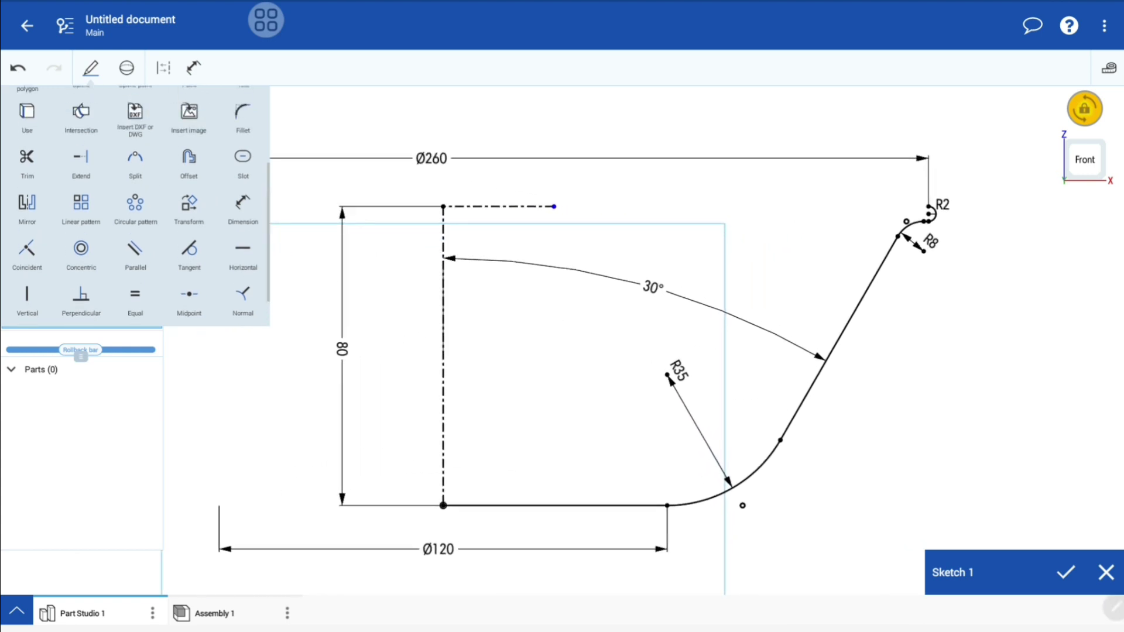
scroll(229, 217, up, 2)
- Select the base line, R35 arc, slanted wall, R8 arc and lip segment for offsetting
click(188, 220)
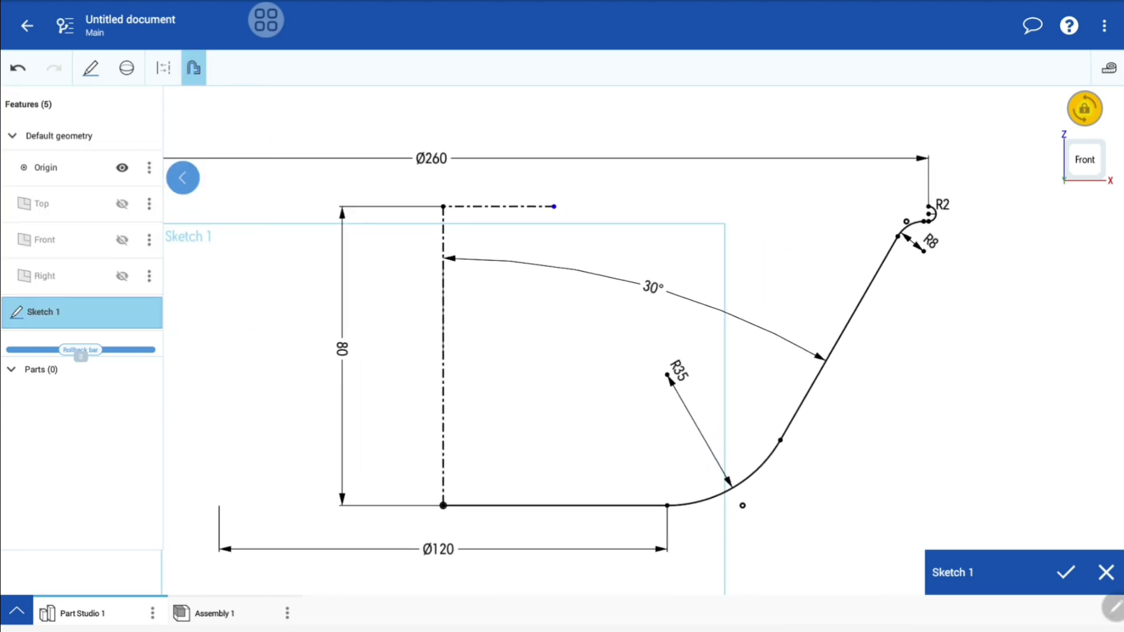
scroll(1032, 320, up, 2)
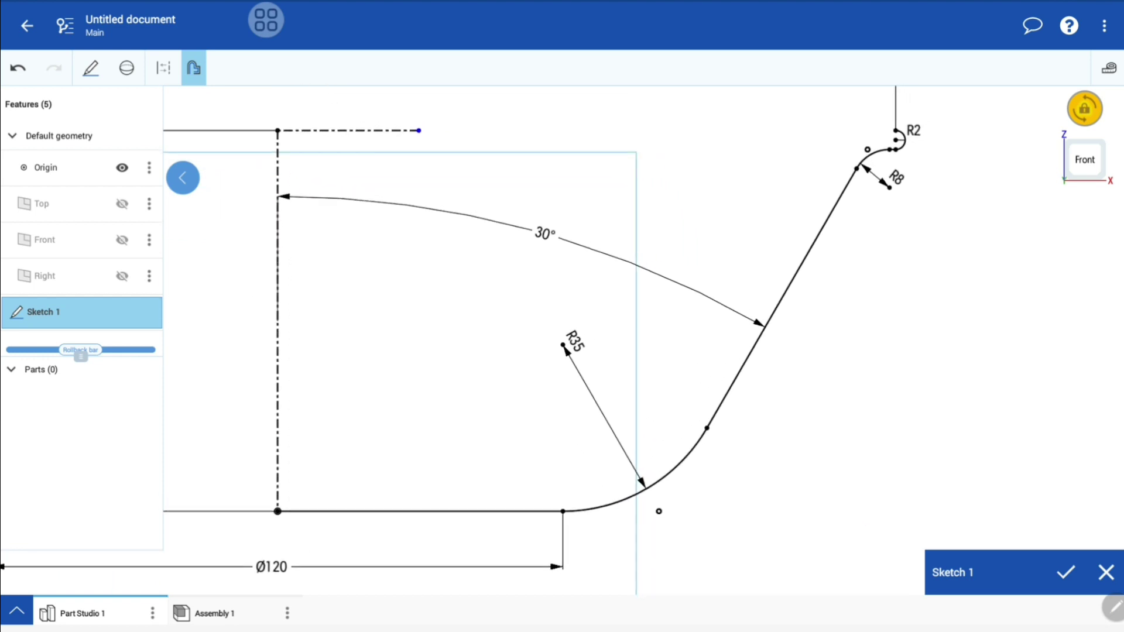
click(475, 559)
click(644, 490)
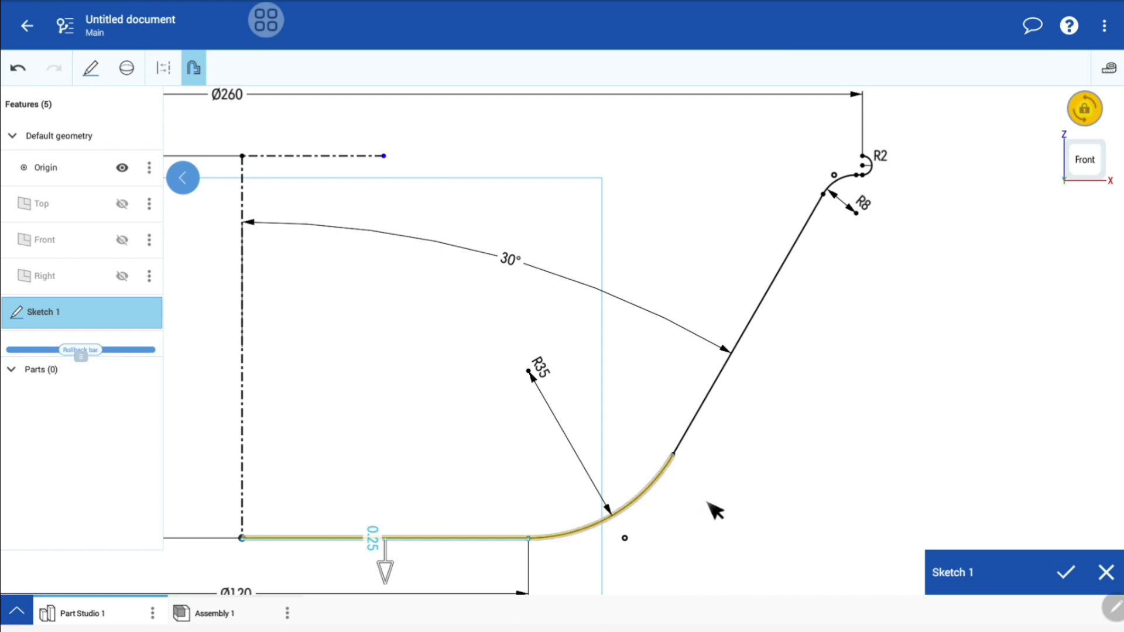
click(774, 284)
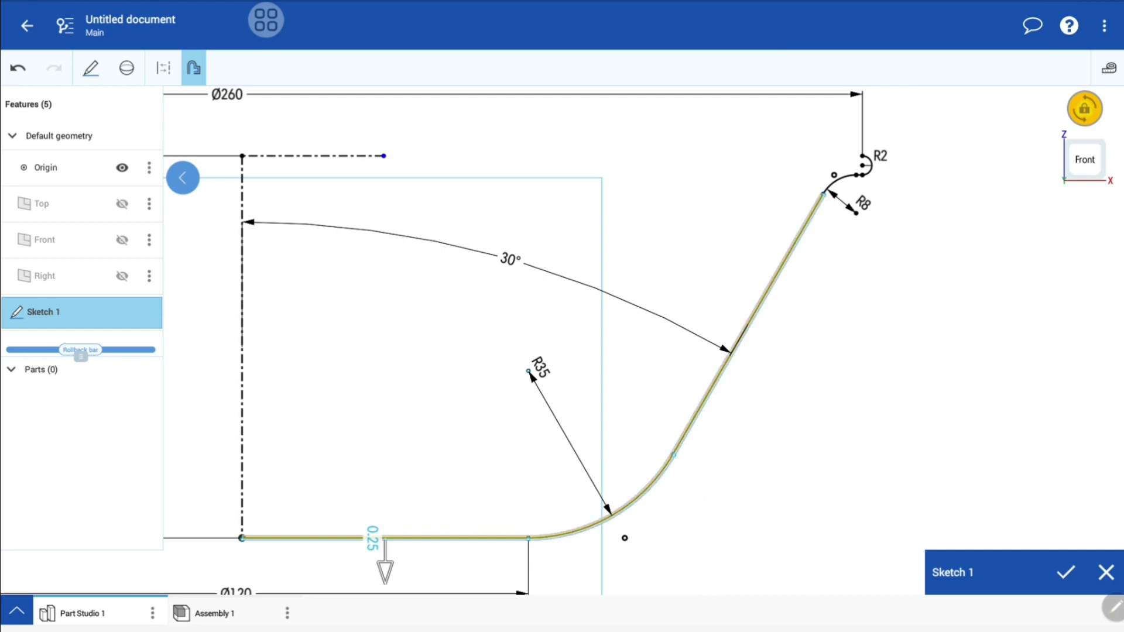
scroll(897, 134, up, 2)
scroll(897, 134, up, 2)
scroll(897, 134, up, 2)
scroll(897, 134, up, 1)
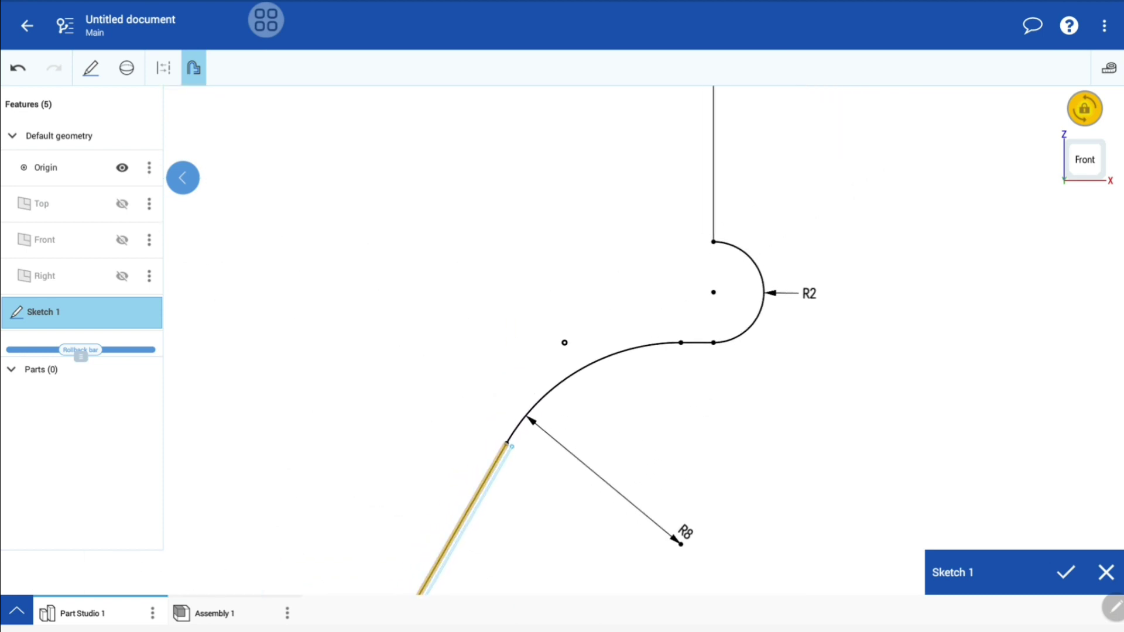
click(656, 347)
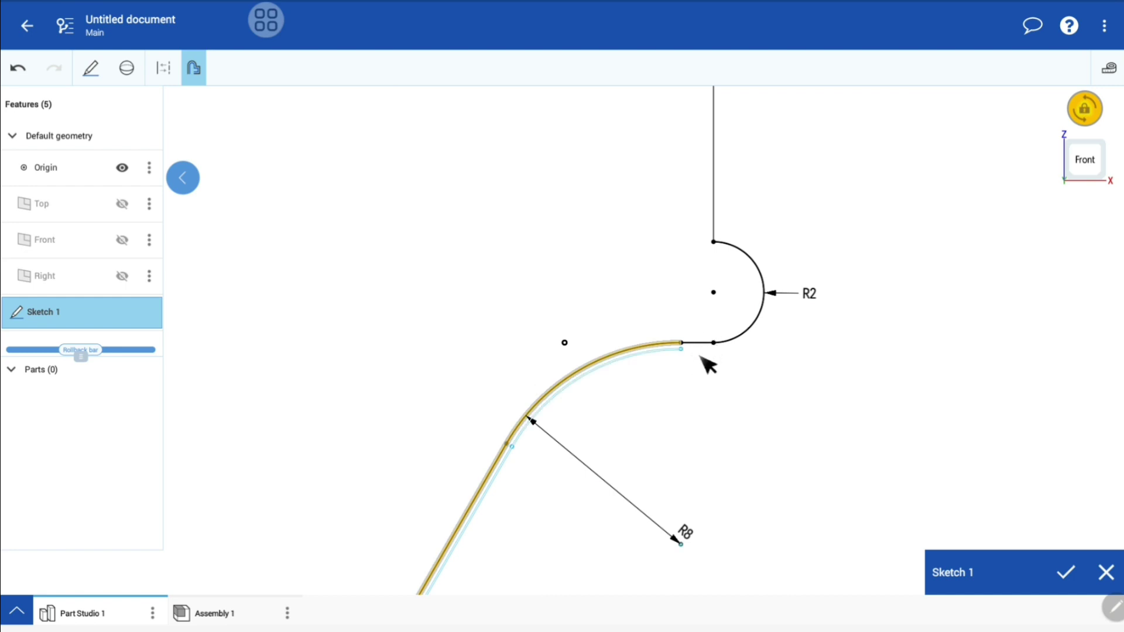
click(698, 343)
scroll(564, 342, down, 2)
scroll(644, 381, down, 1)
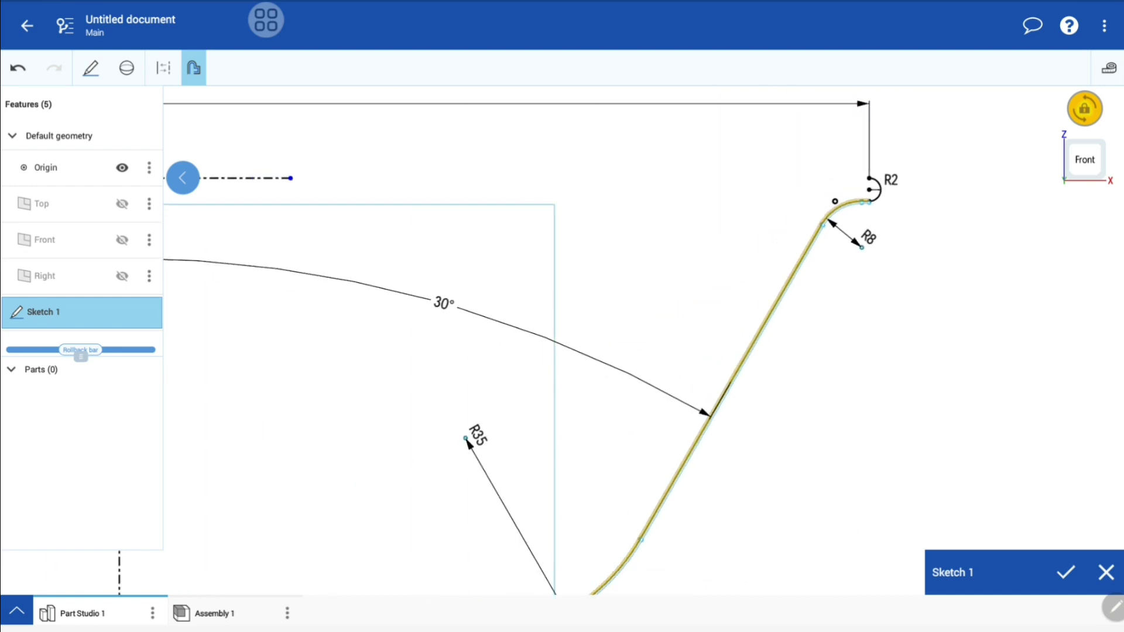
scroll(732, 427, down, 2)
scroll(762, 439, down, 1)
scroll(673, 460, up, 3)
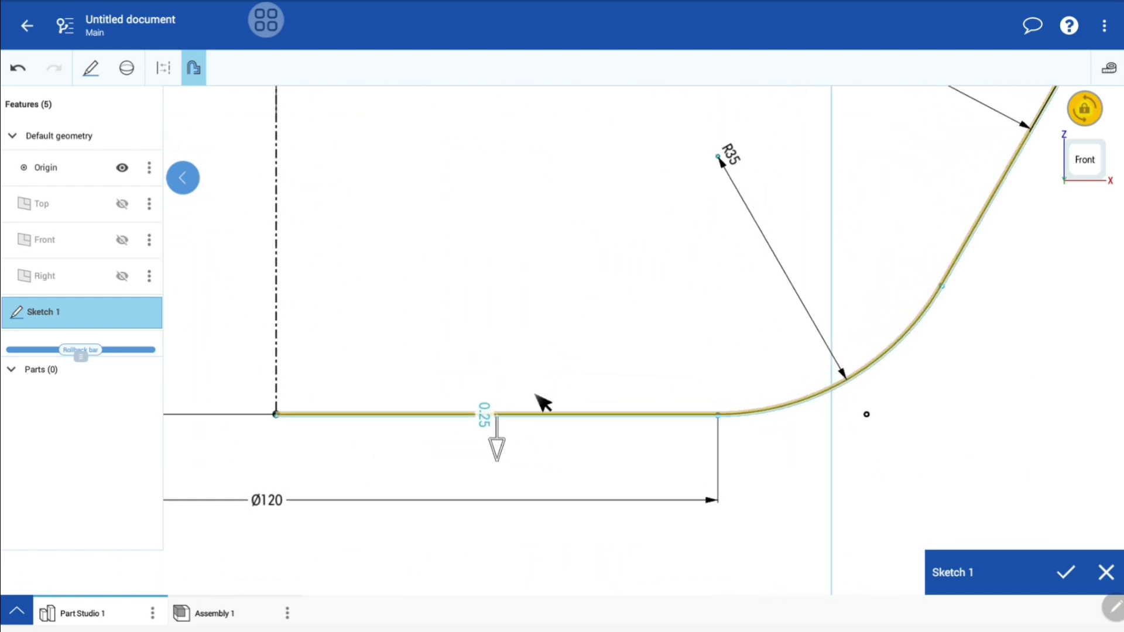
- Flip the offset to the inside and set its distance to 4 mm
click(497, 452)
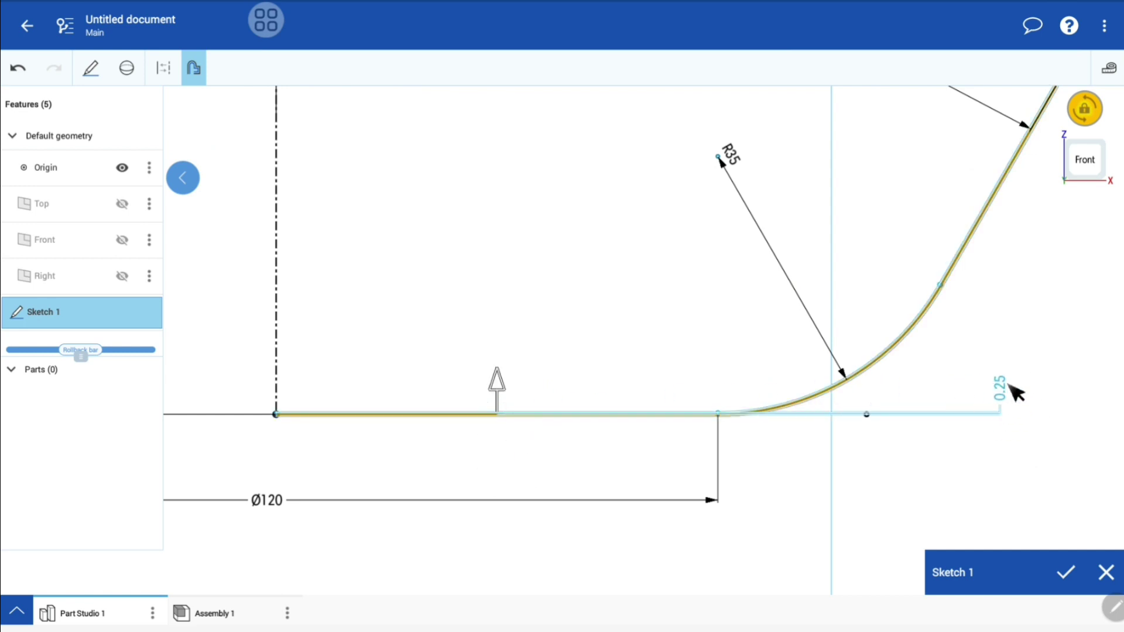
click(874, 439)
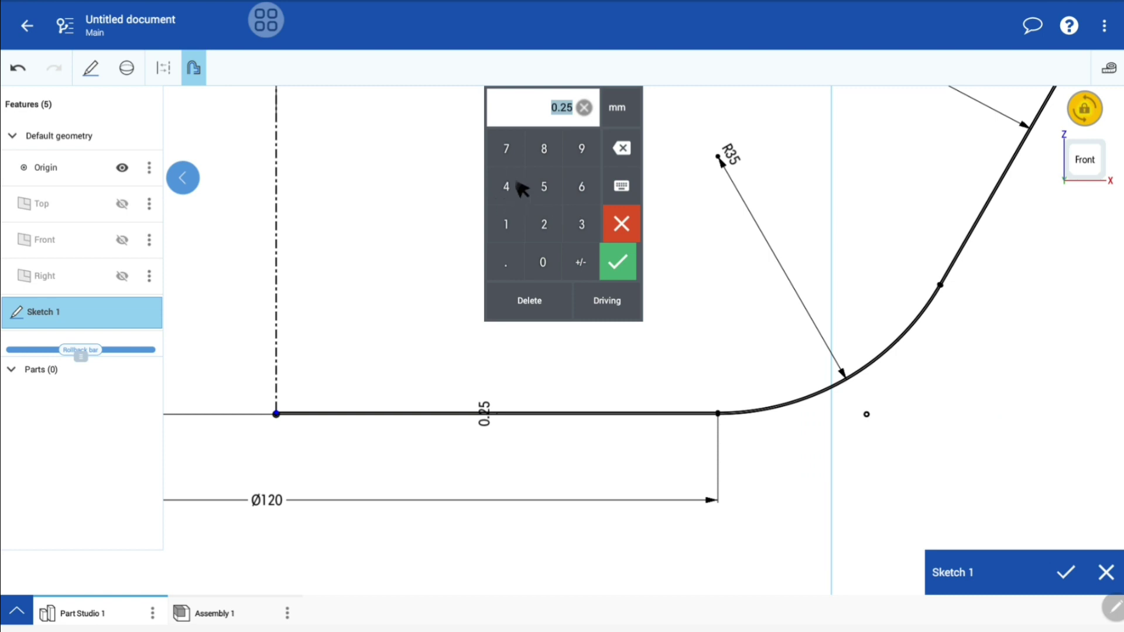
click(507, 186)
click(629, 267)
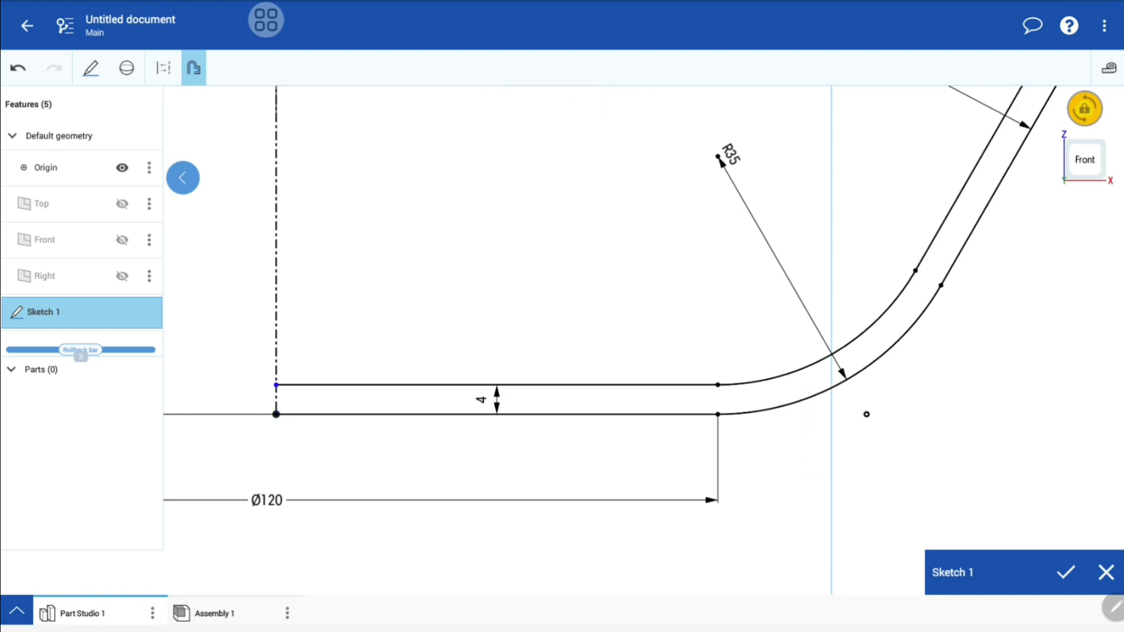
scroll(670, 511, down, 5)
scroll(799, 297, up, 2)
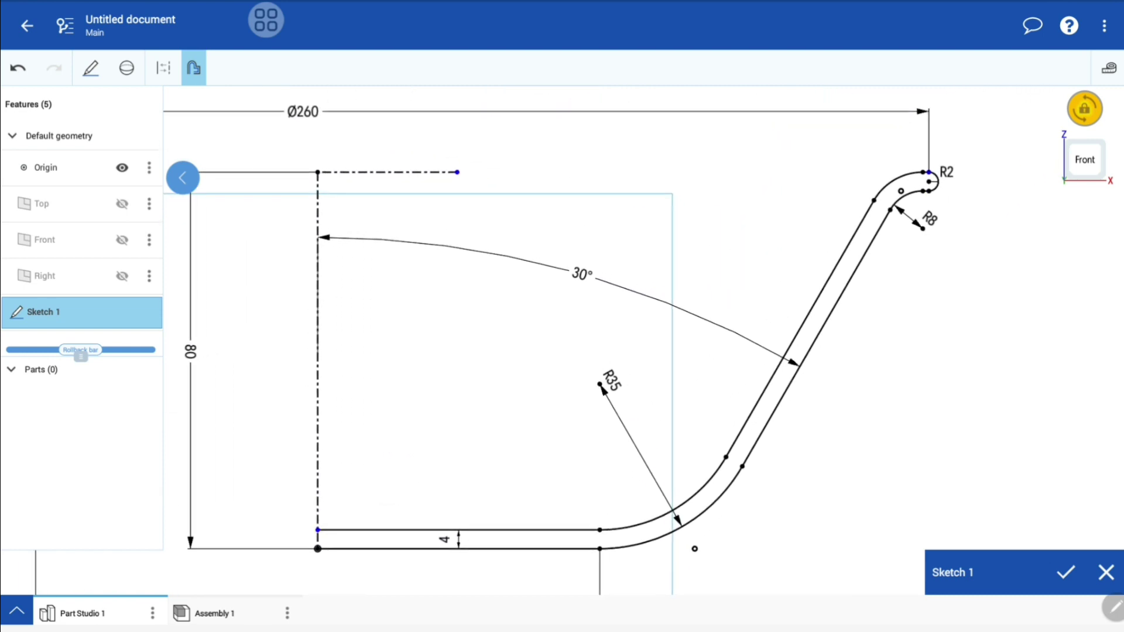
scroll(799, 297, up, 1)
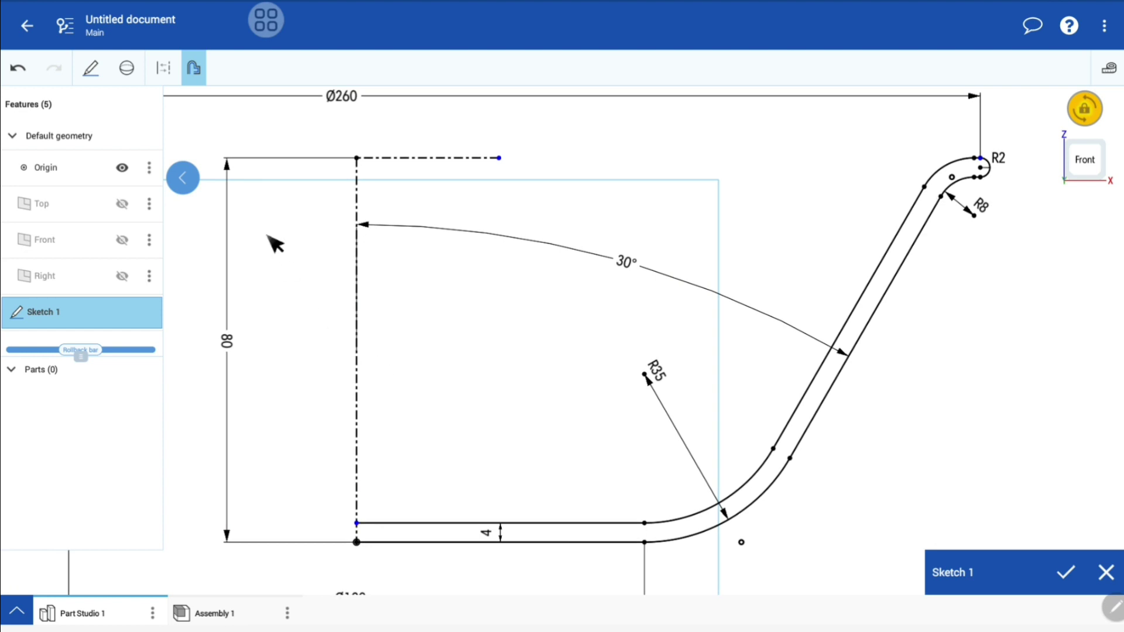
click(205, 83)
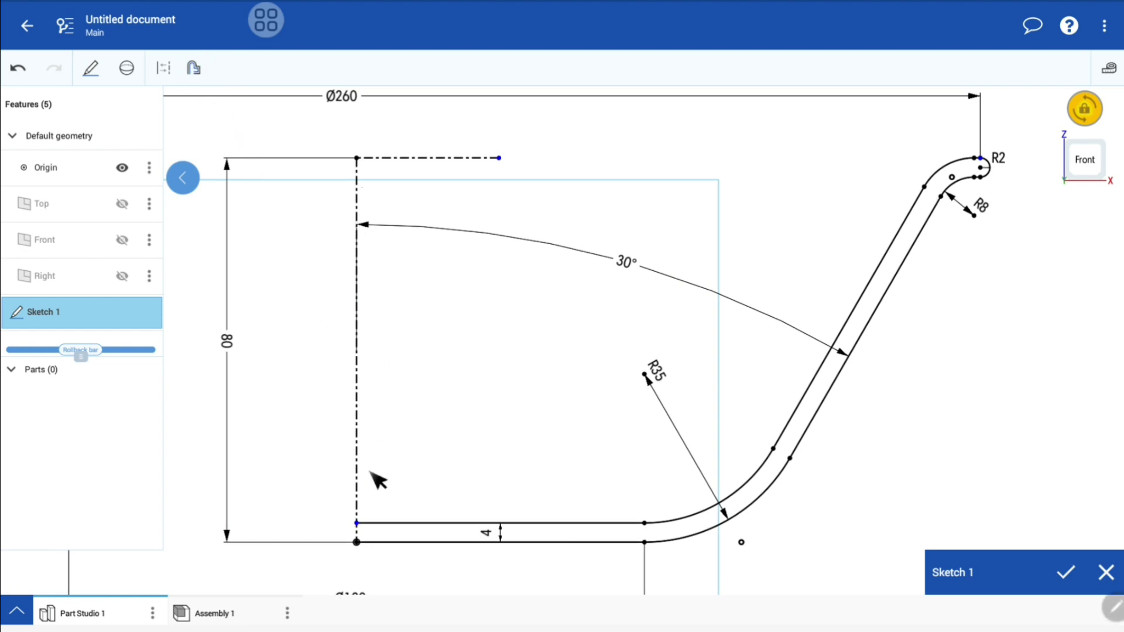
- Turn the vertical centre line from construction into a solid line, then finish Sketch 1
click(357, 354)
key(d)
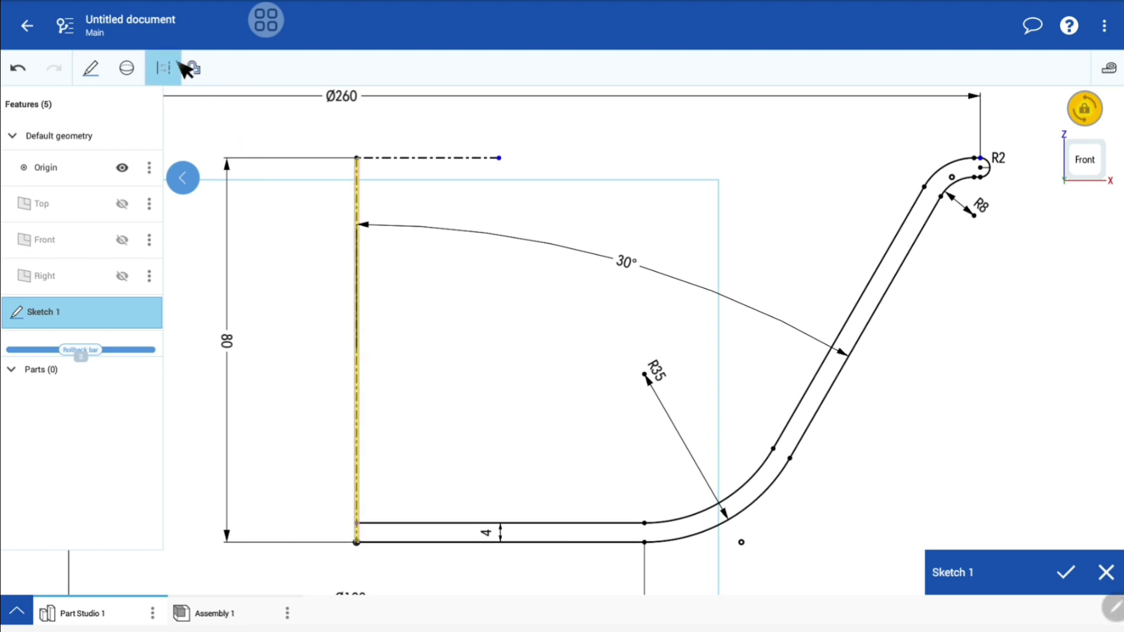
click(188, 69)
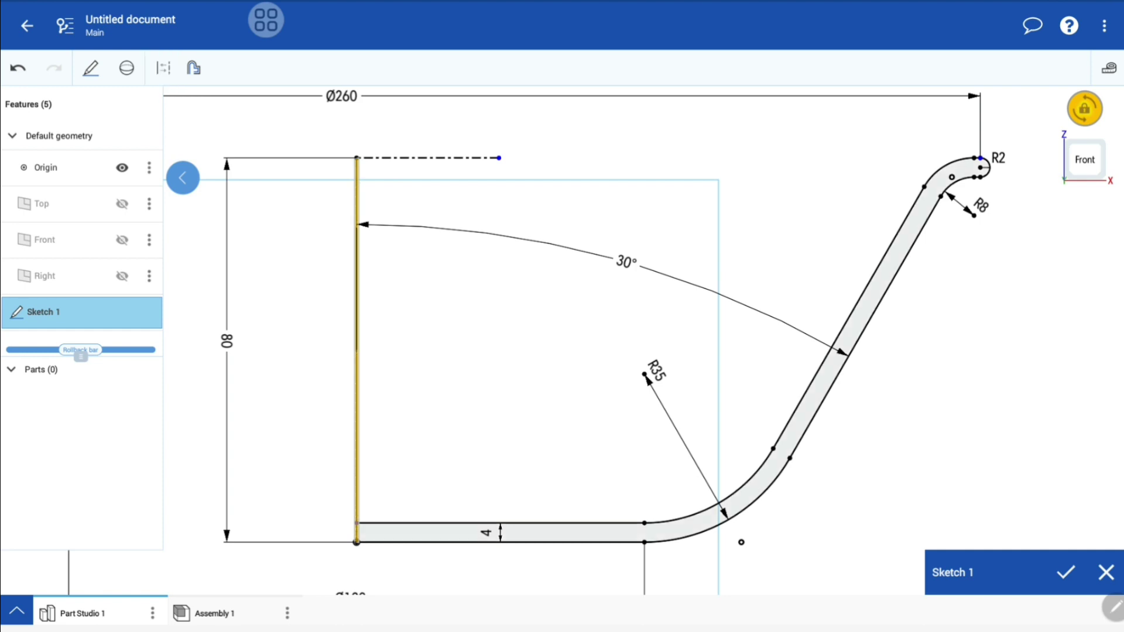
scroll(755, 263, down, 3)
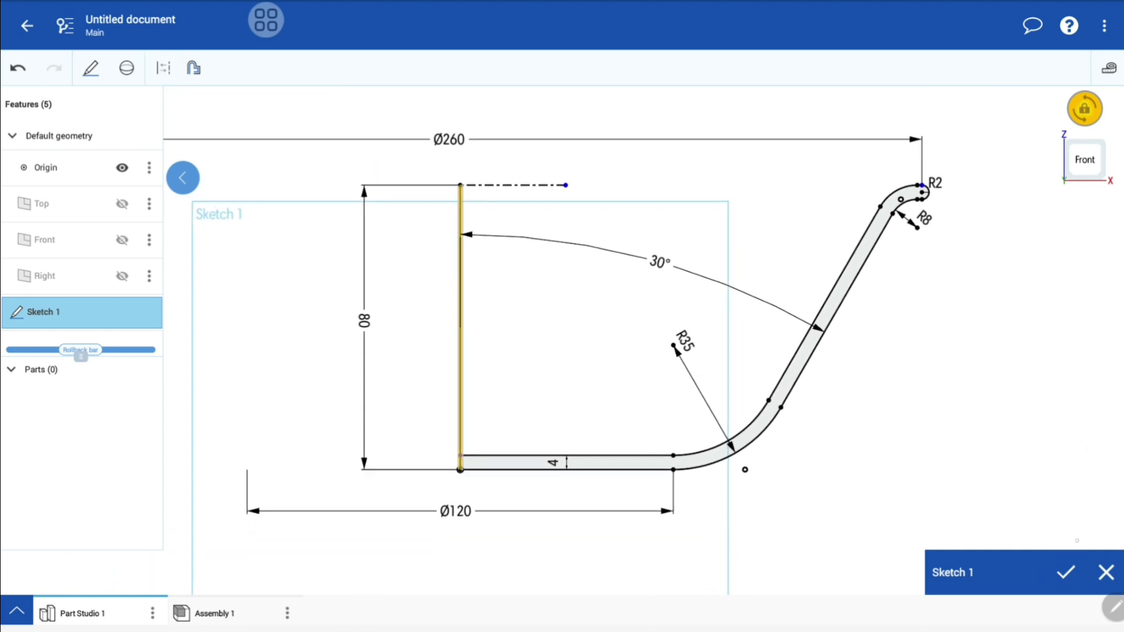
click(1065, 571)
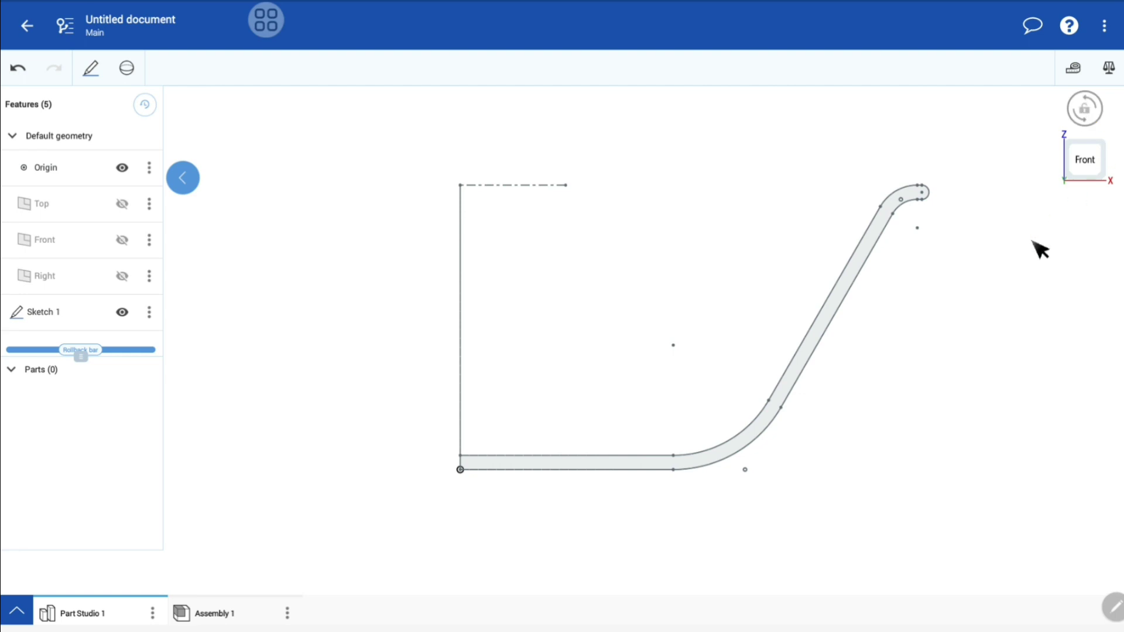
- Revolve the wall profile a full turn around the vertical line to create Part 1
click(130, 69)
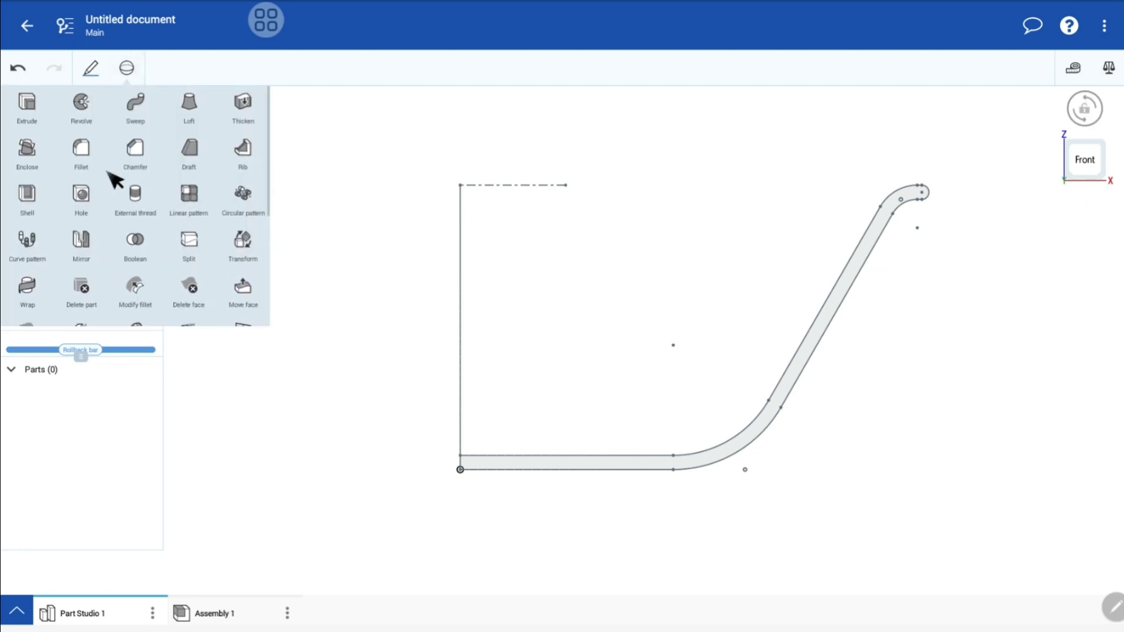
click(82, 100)
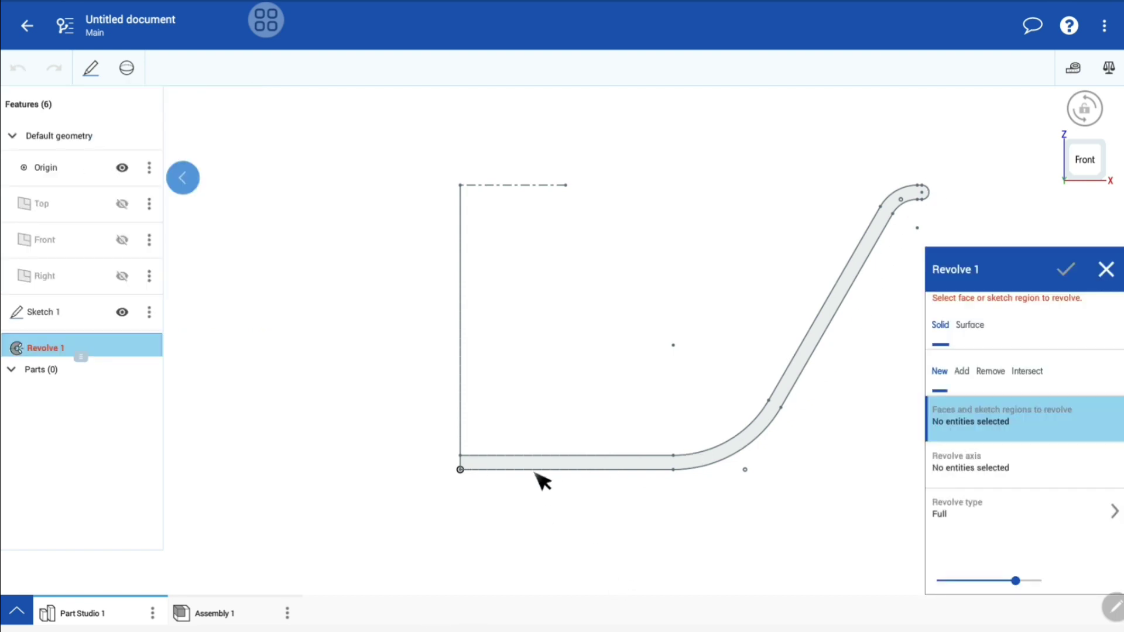
scroll(913, 344, up, 3)
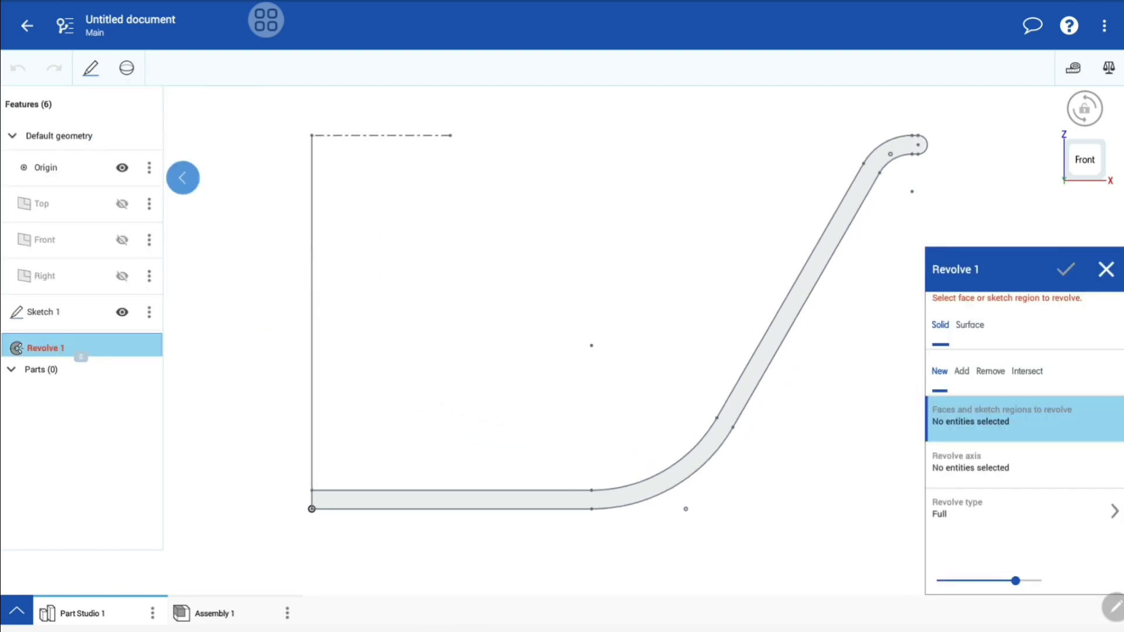
click(641, 498)
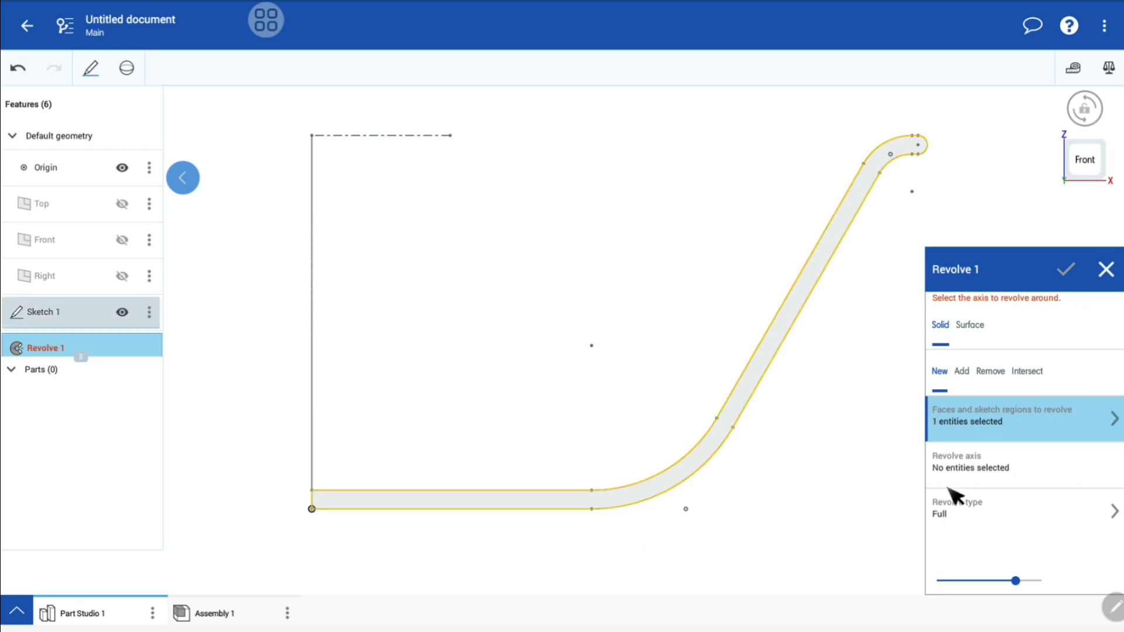
click(995, 468)
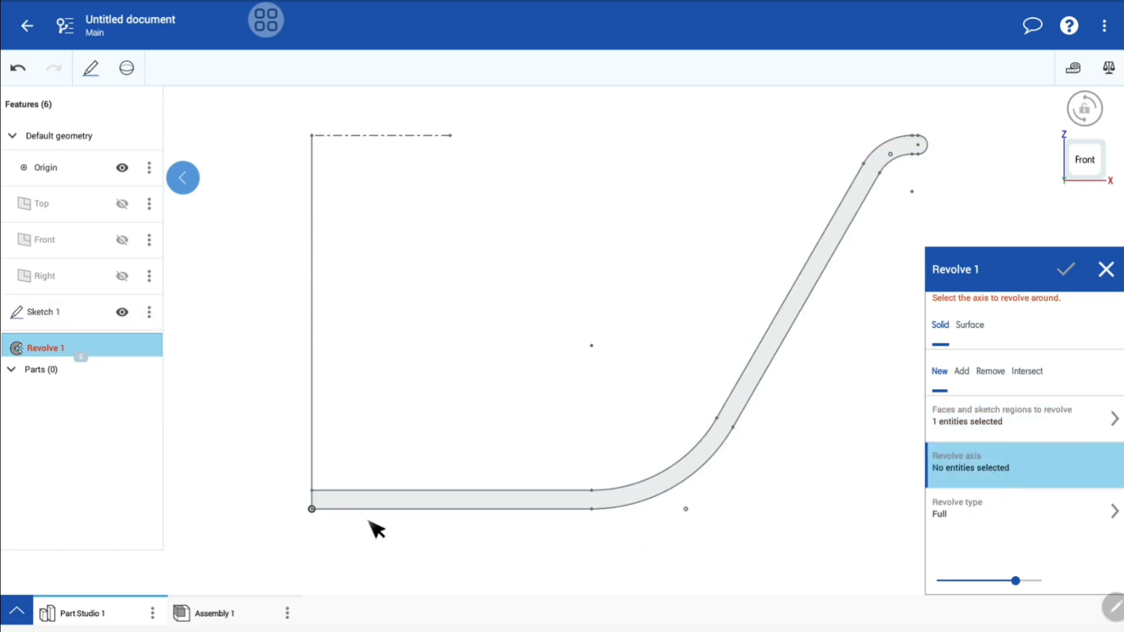
click(319, 384)
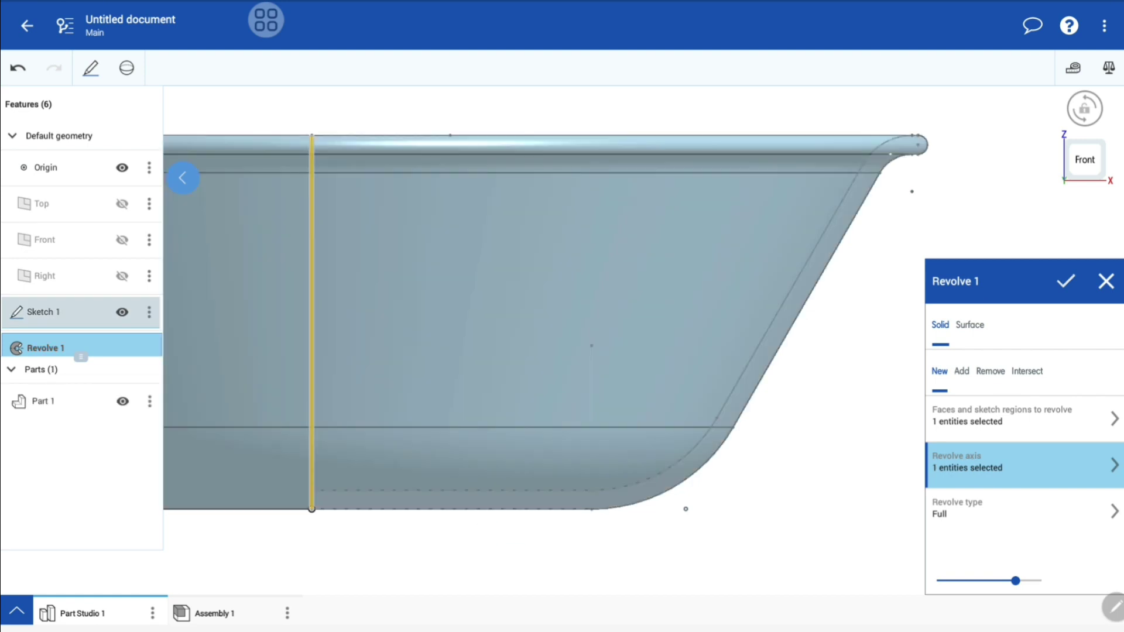
click(1084, 108)
scroll(556, 333, down, 5)
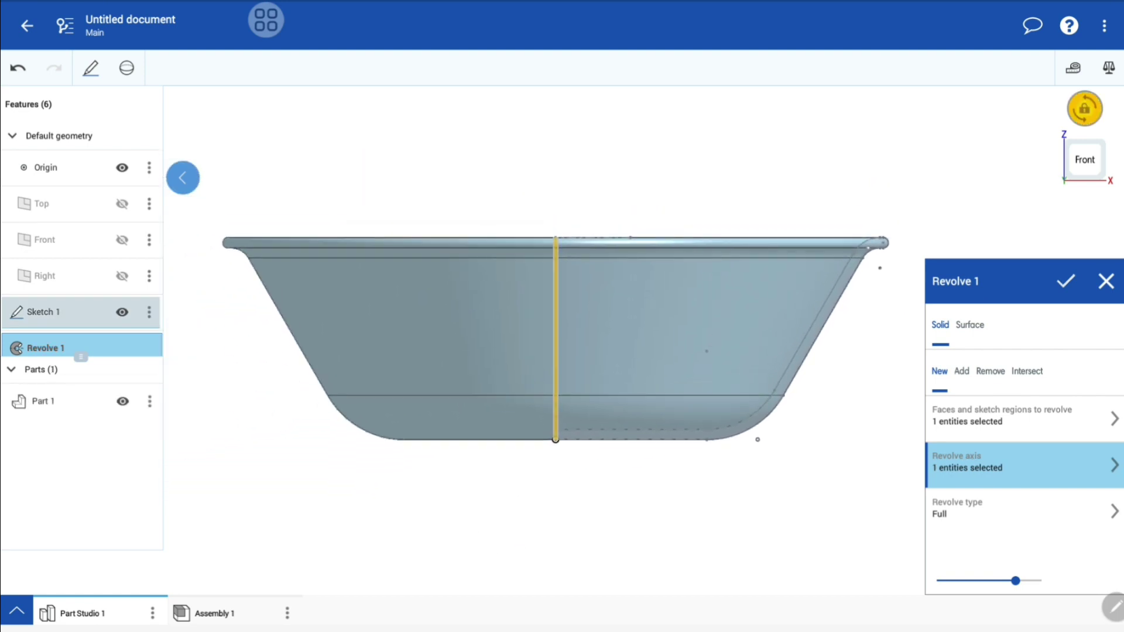
click(1065, 281)
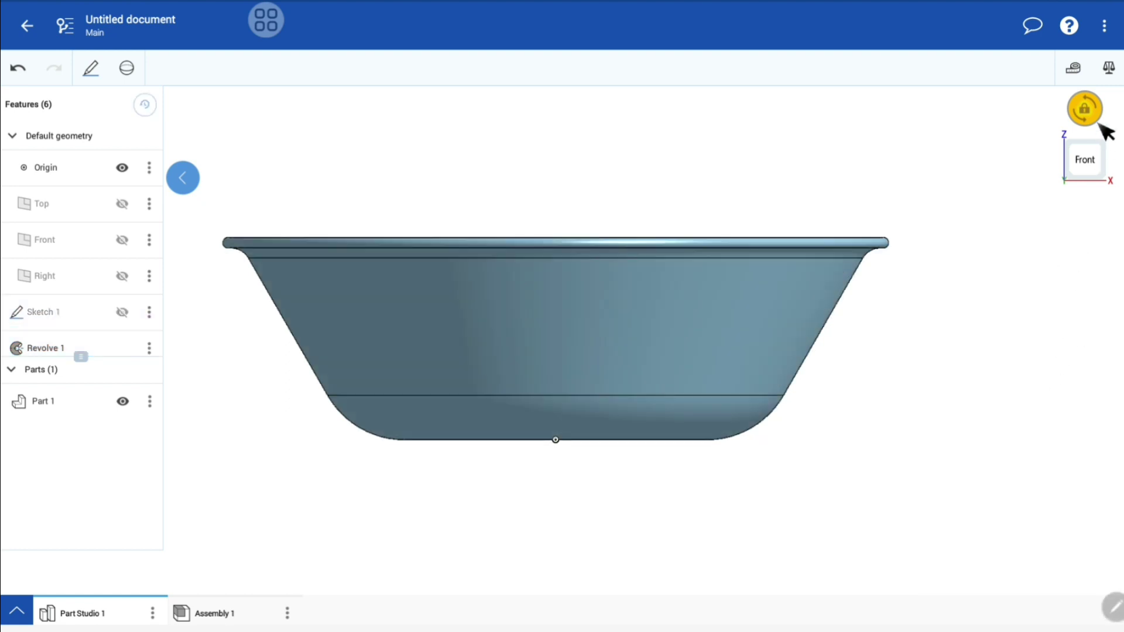
- Fit the bowl in the view and hide the origin
click(1084, 108)
key(f)
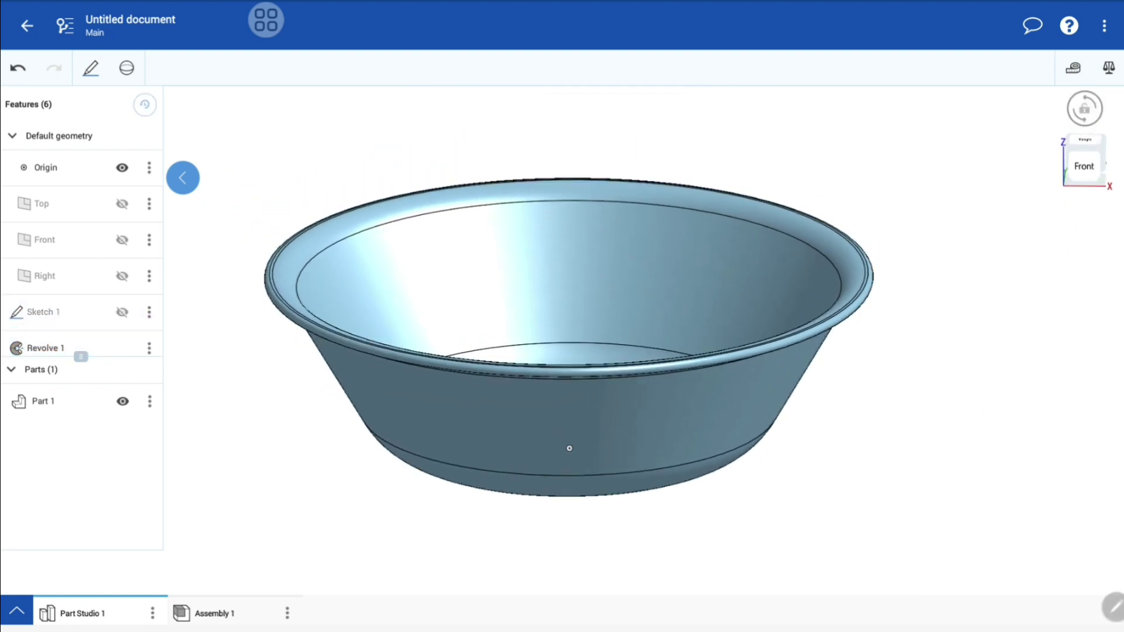
click(122, 168)
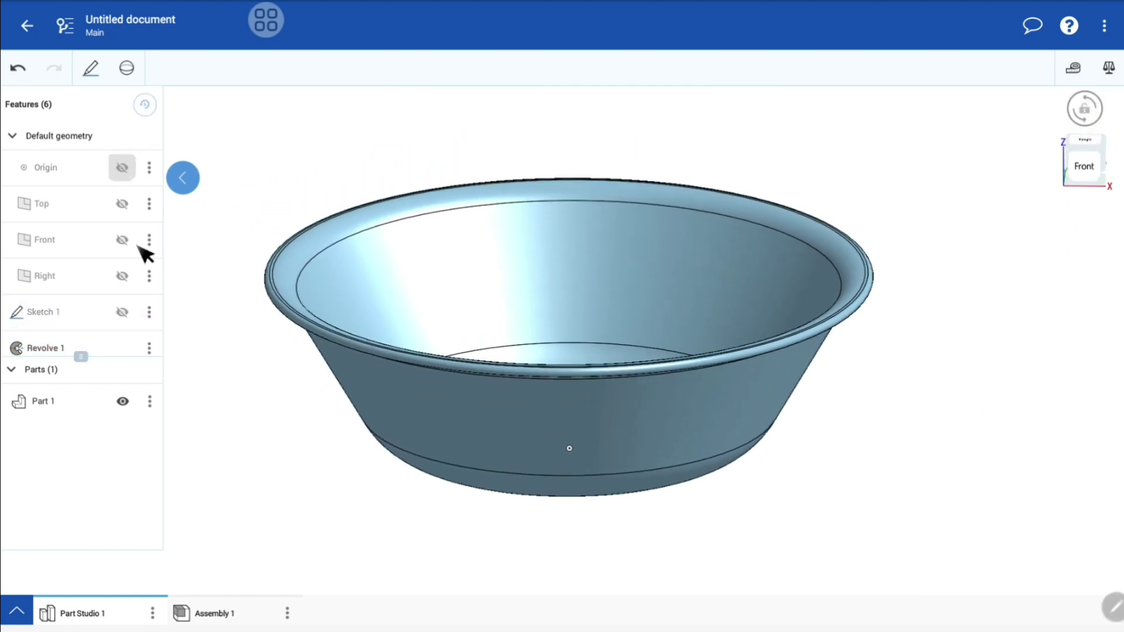
- Set Part 1's appearance colour to R 4, G 255, B 255 (bright cyan)
click(150, 401)
click(210, 270)
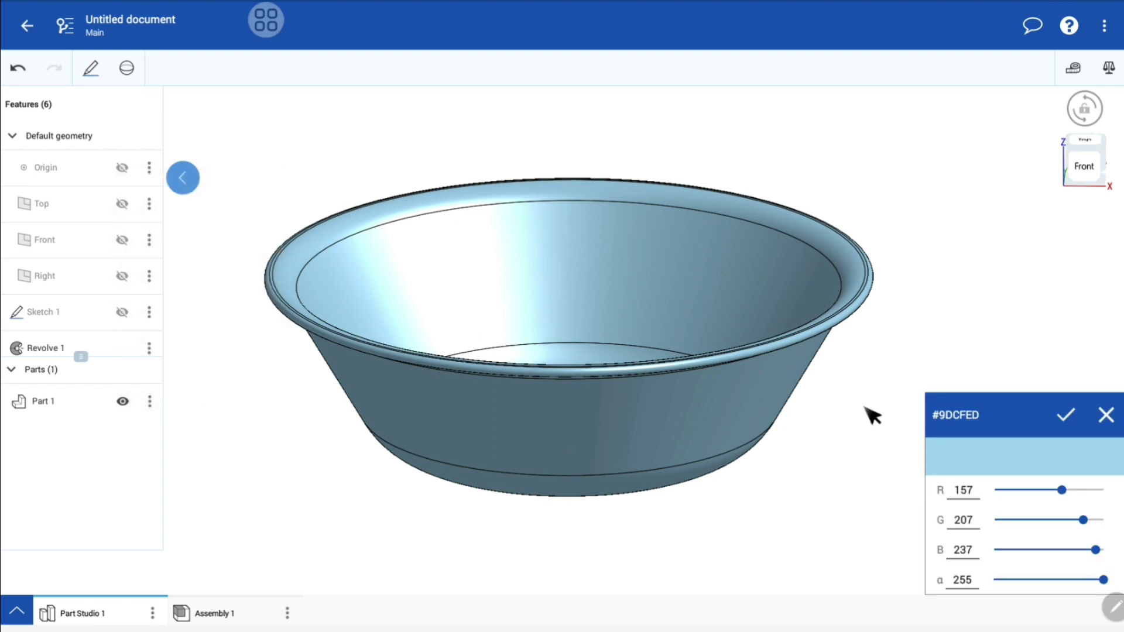
drag(1061, 350, 995, 350)
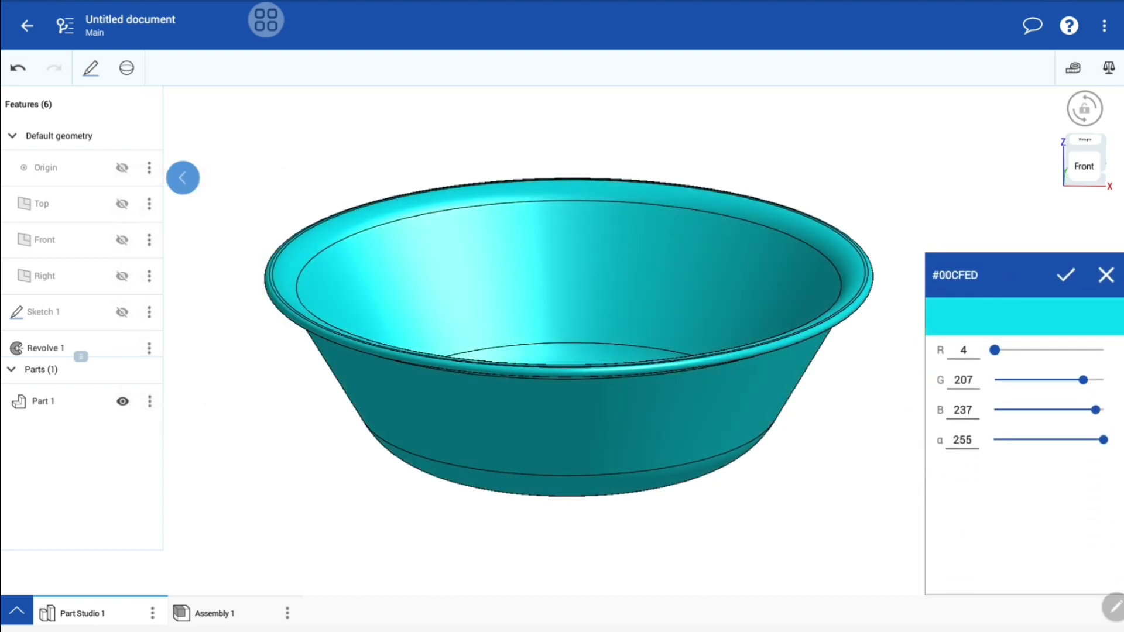
mouse_move(1083, 380)
mouse_down()
mouse_move(1103, 380)
mouse_move(1103, 410)
mouse_up()
click(1065, 274)
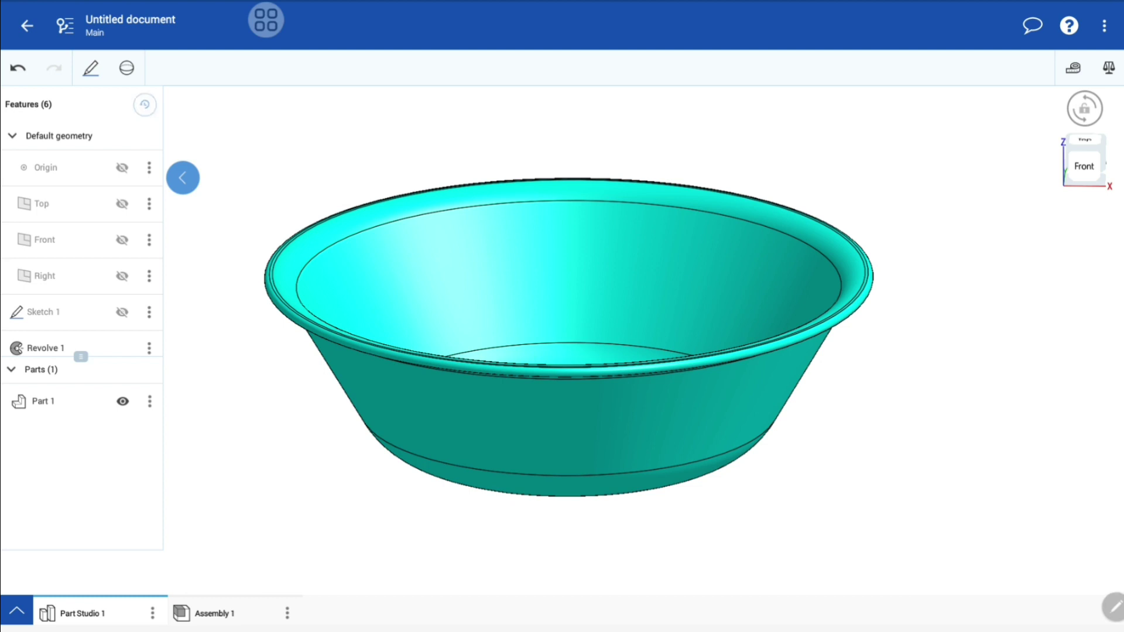
- Switch the display to Shaded without edges
click(1096, 179)
scroll(1072, 436, down, 3)
click(1076, 462)
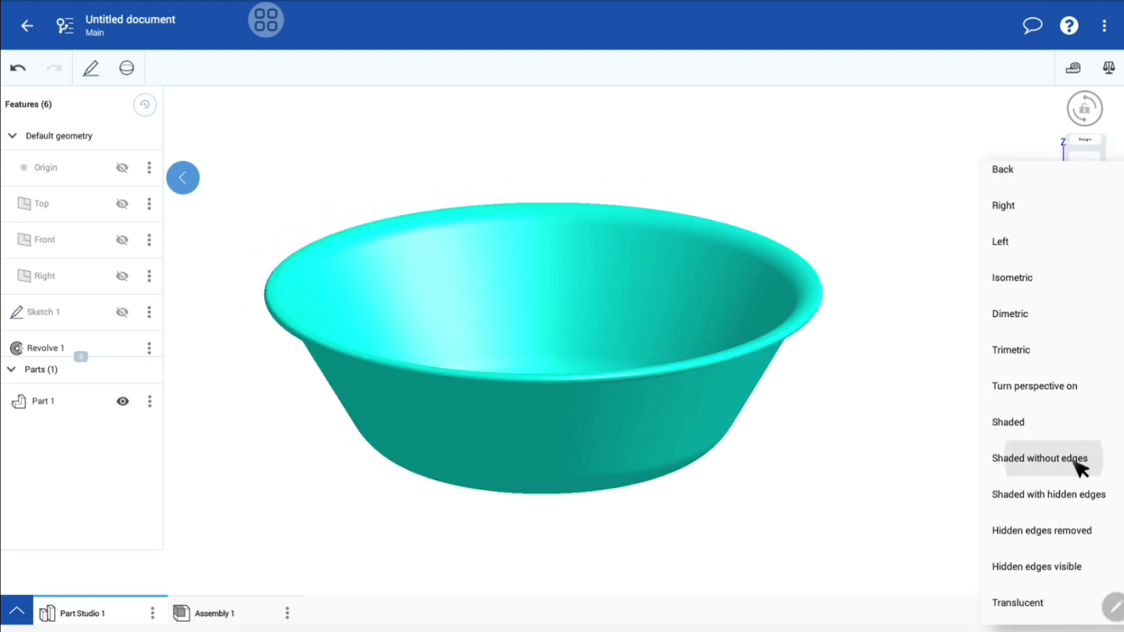
- Orbit the bowl up and back to a slightly raised view to inspect it
mouse_move(544, 263)
mouse_down()
mouse_move(544, 352)
mouse_move(544, 193)
mouse_up()
mouse_move(544, 235)
mouse_down()
mouse_move(544, 351)
mouse_move(545, 258)
mouse_move(544, 281)
mouse_up()
scroll(544, 345, down, 3)
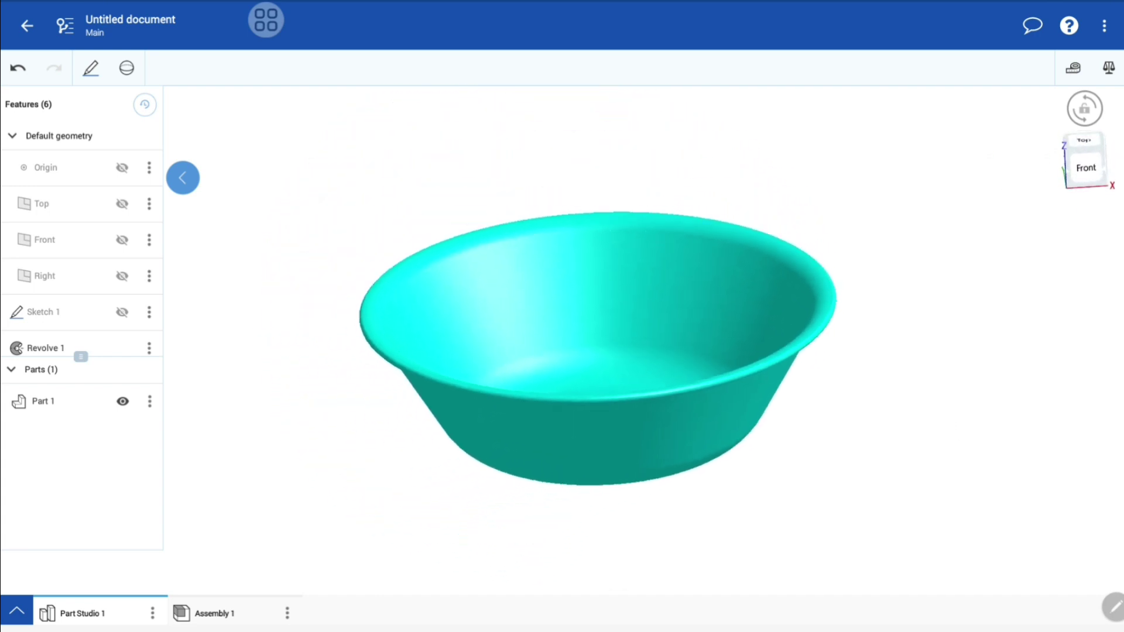